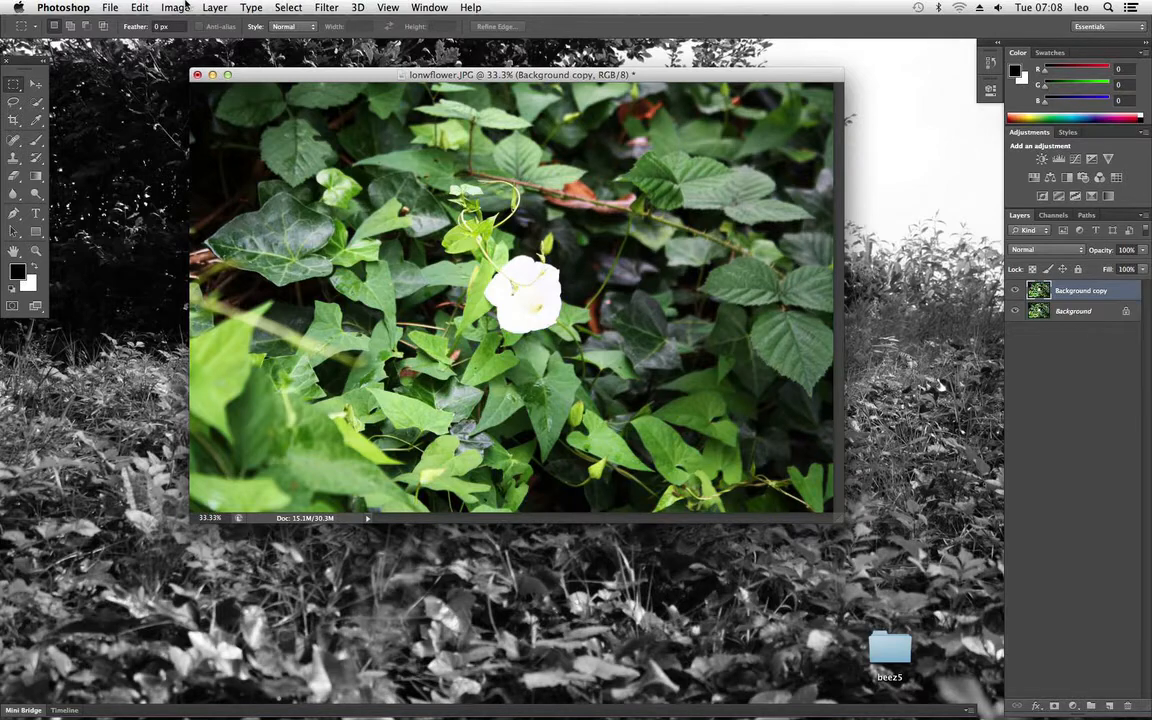
Step: Open the Color Balance adjustment for the Background copy layer and arrange its dialog beside the photo's white flower
click(180, 7)
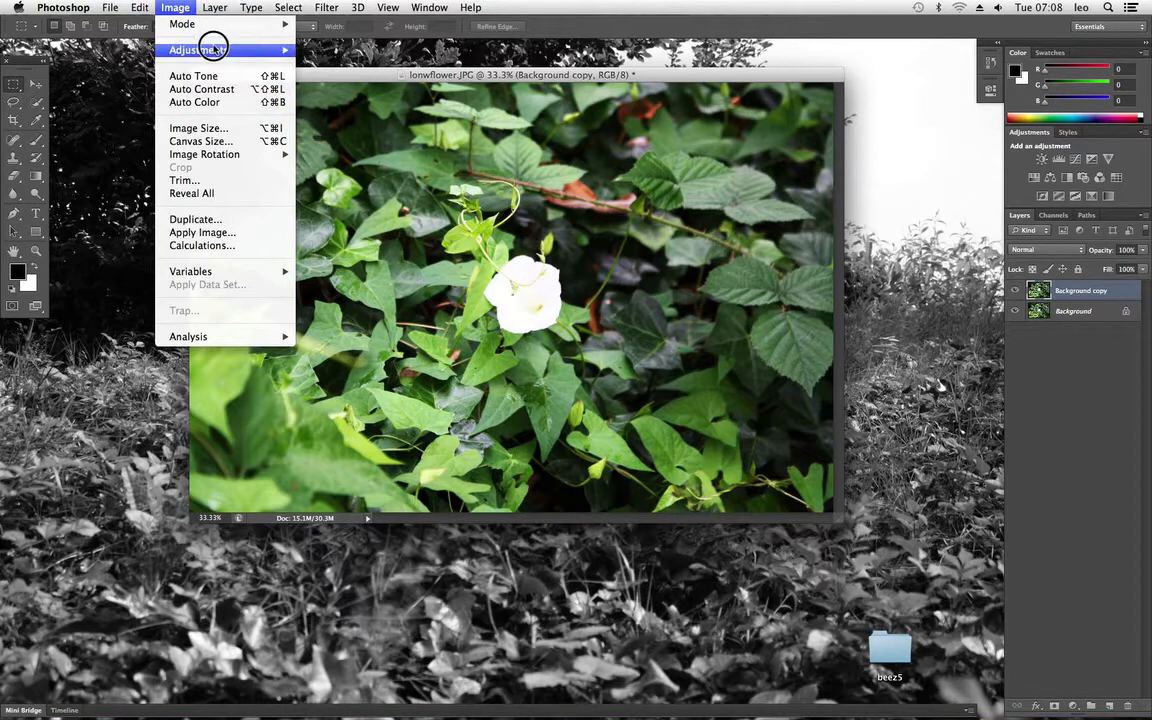
mouse_move(216, 48)
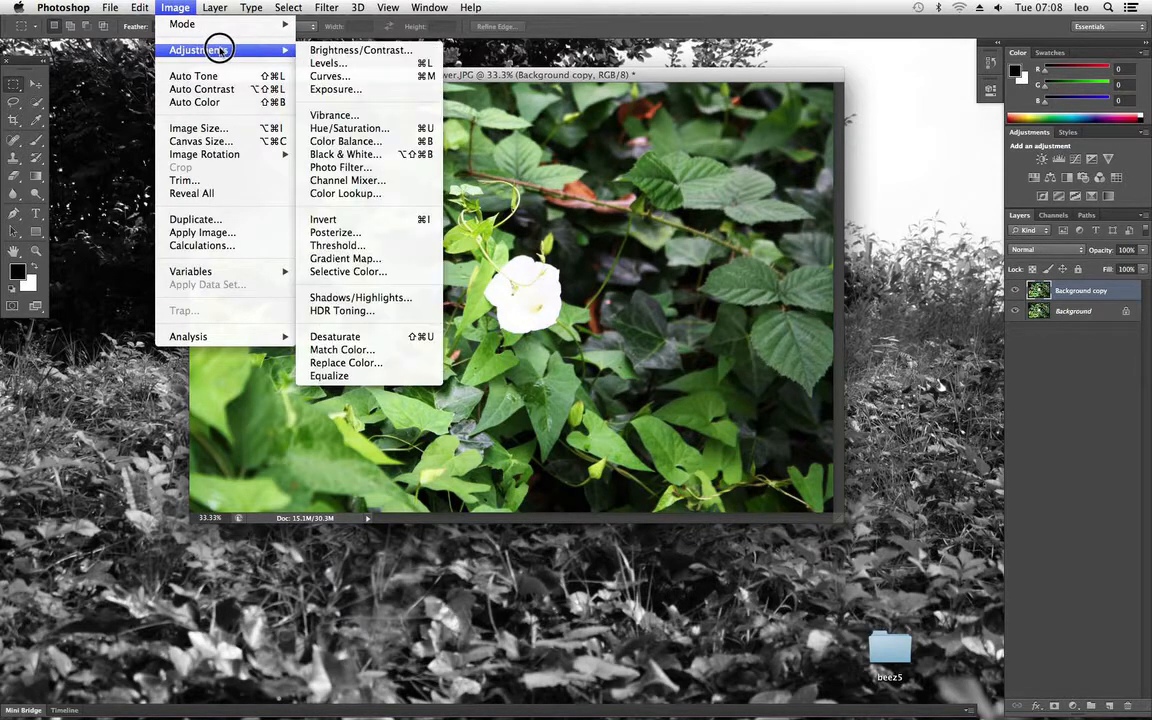
click(383, 146)
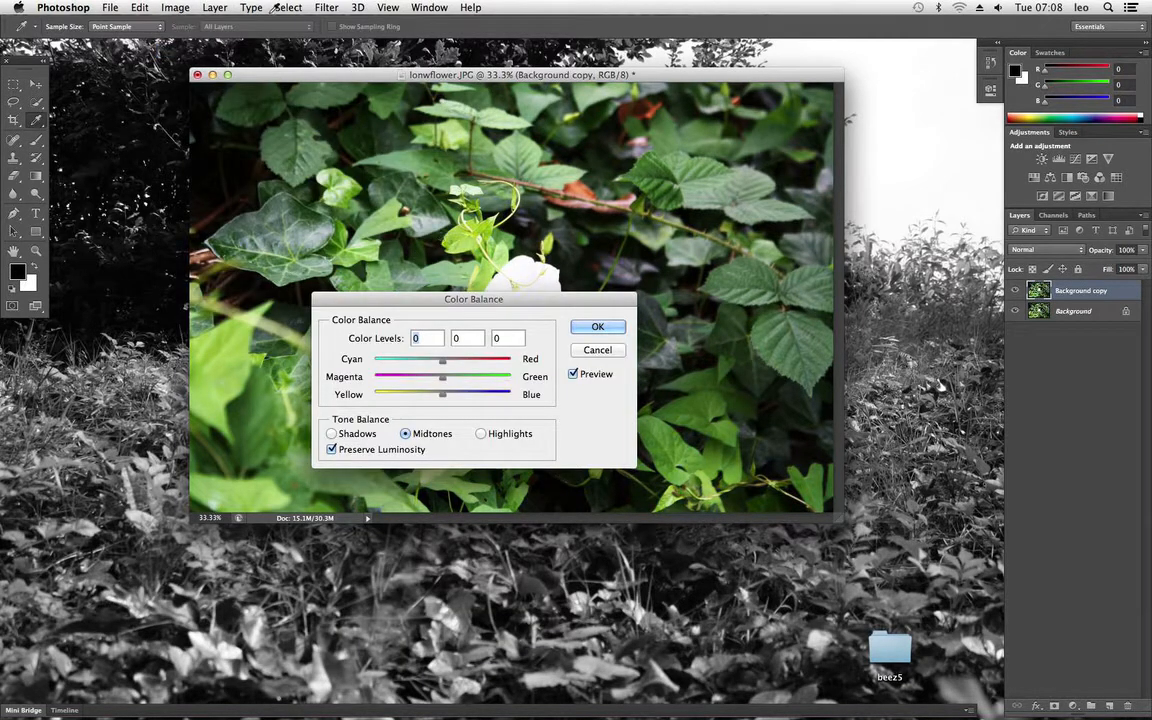
drag(458, 304, 481, 188)
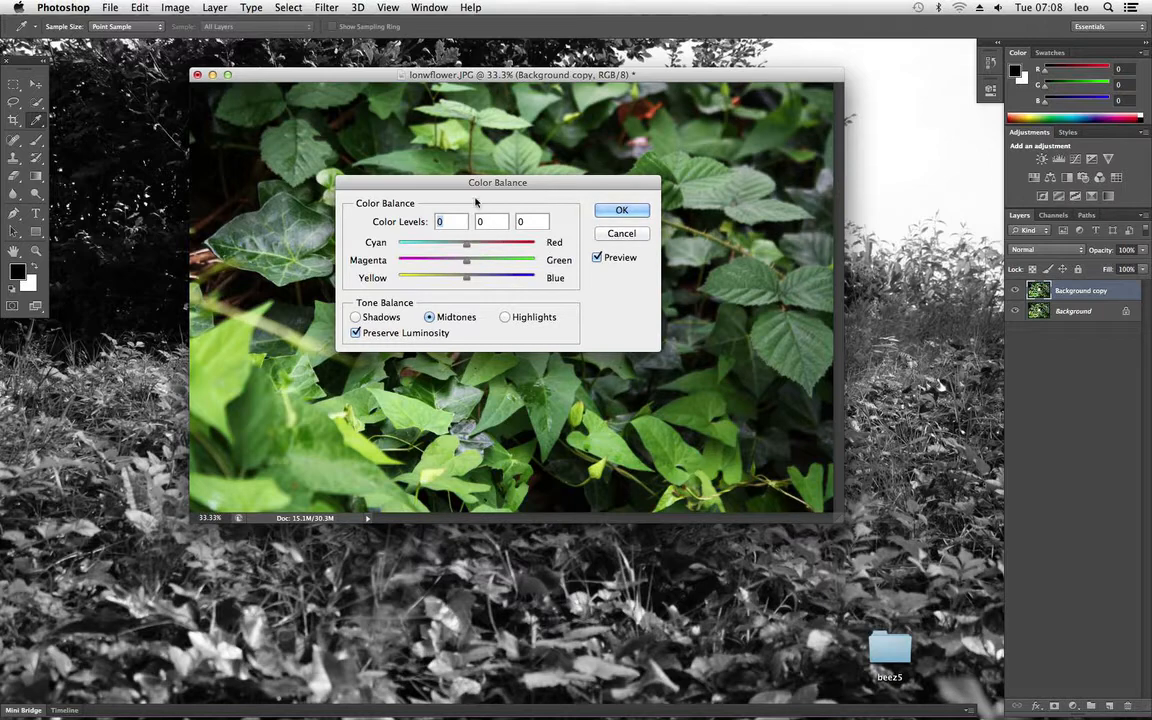
drag(476, 186, 857, 205)
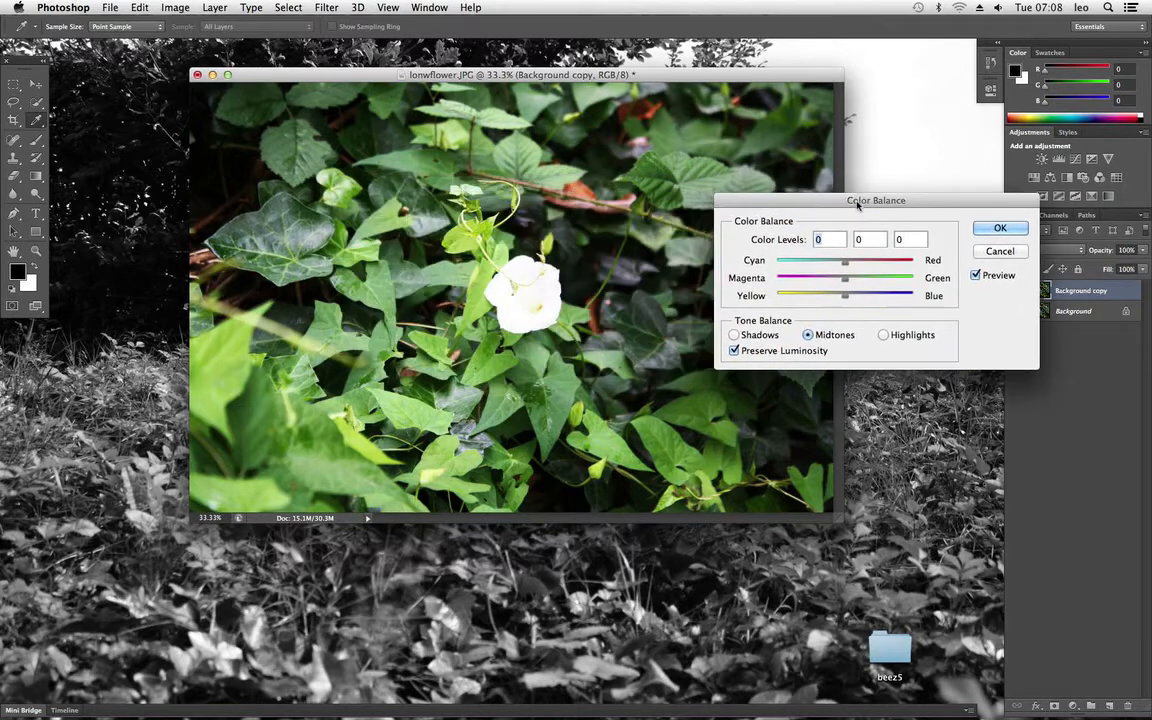
drag(478, 75, 393, 97)
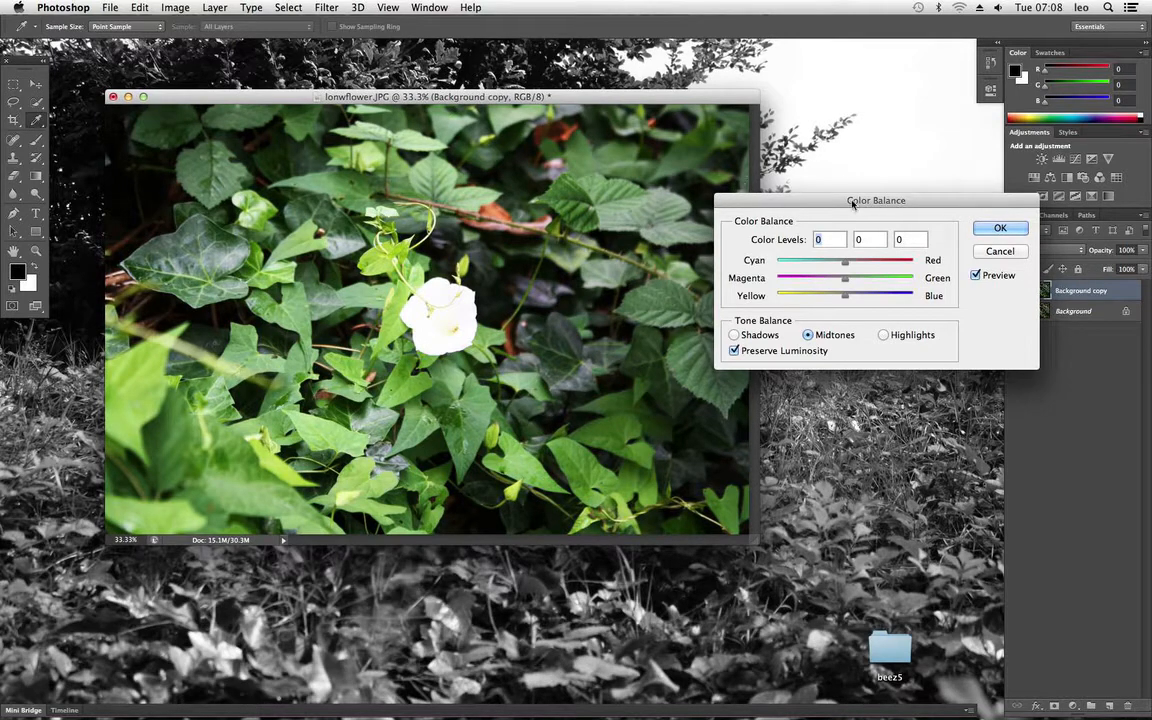
drag(853, 203, 767, 165)
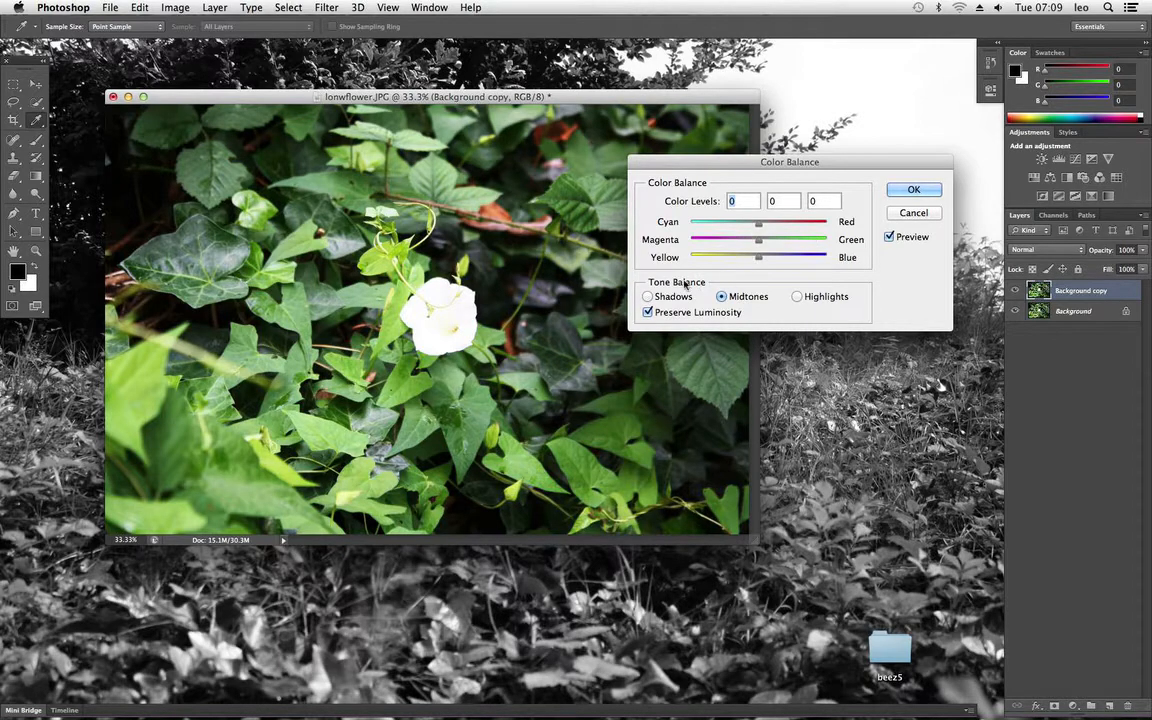
Step: Set the Color Balance of the shadows to +27 towards red, +47 towards green and +18 towards blue
click(722, 296)
click(797, 296)
click(730, 299)
click(800, 297)
click(648, 297)
mouse_move(761, 241)
mouse_down()
mouse_move(803, 242)
mouse_move(772, 263)
mouse_up()
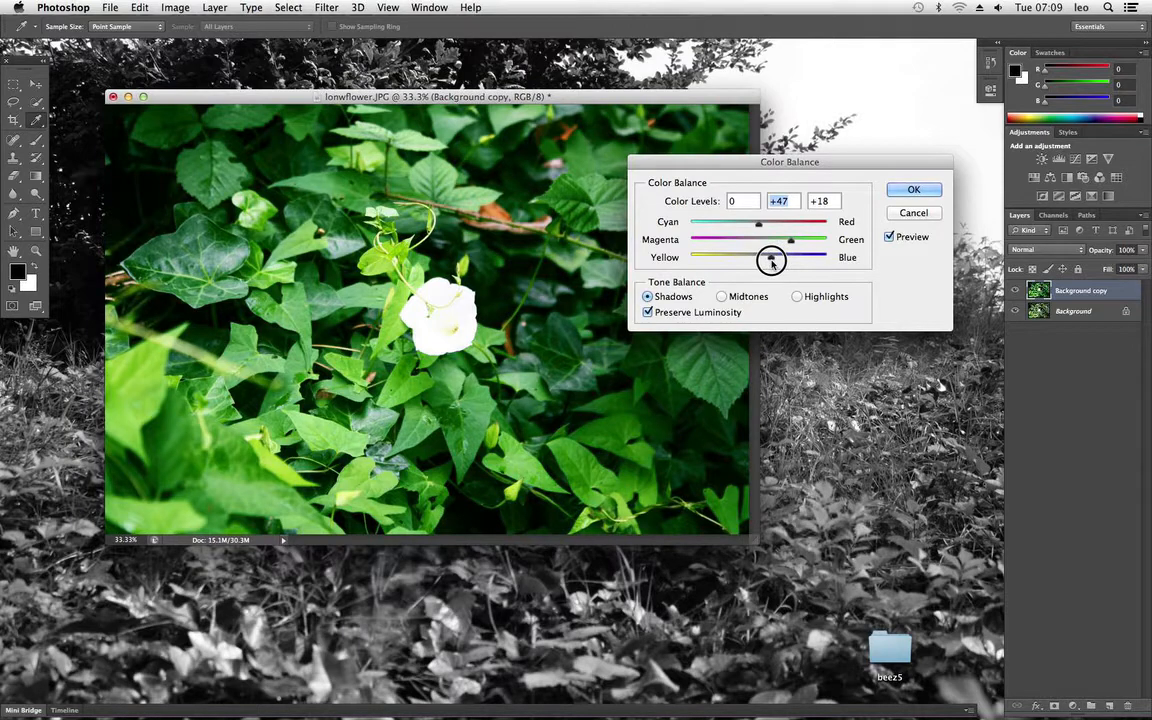
click(746, 244)
mouse_move(758, 225)
mouse_down()
mouse_move(726, 224)
mouse_move(787, 226)
mouse_move(778, 224)
mouse_up()
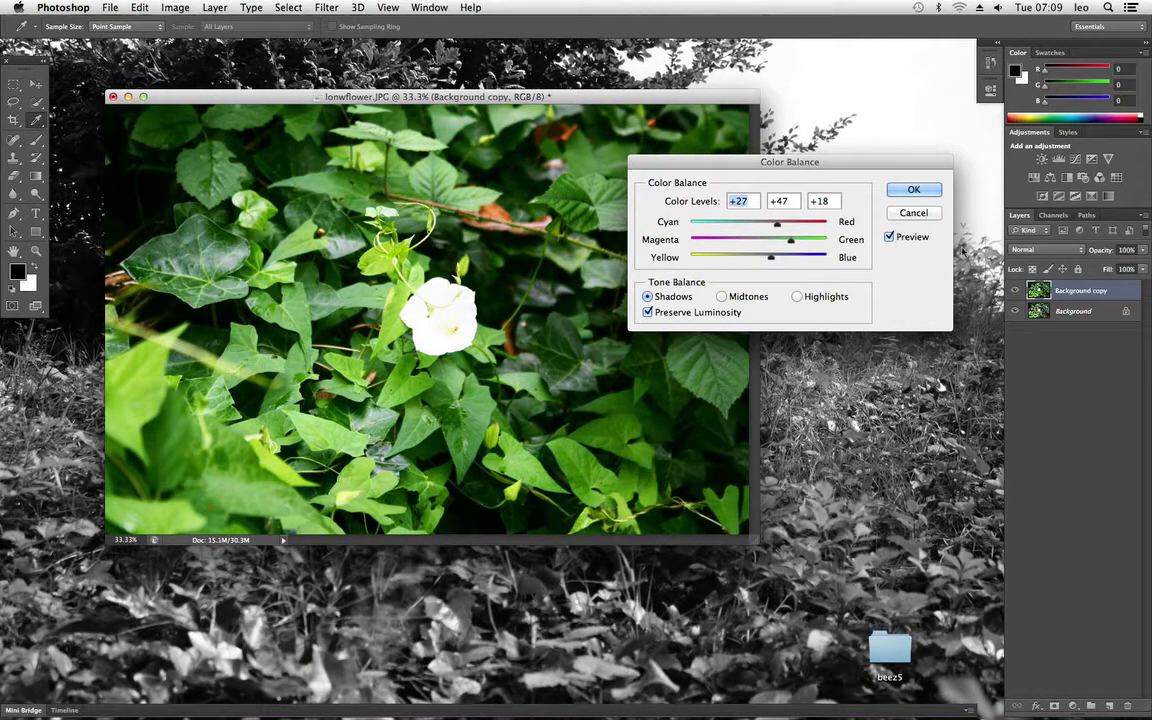
Step: Compare the photo with the colour balance preview off and on, and apply the adjustment
click(891, 237)
click(891, 237)
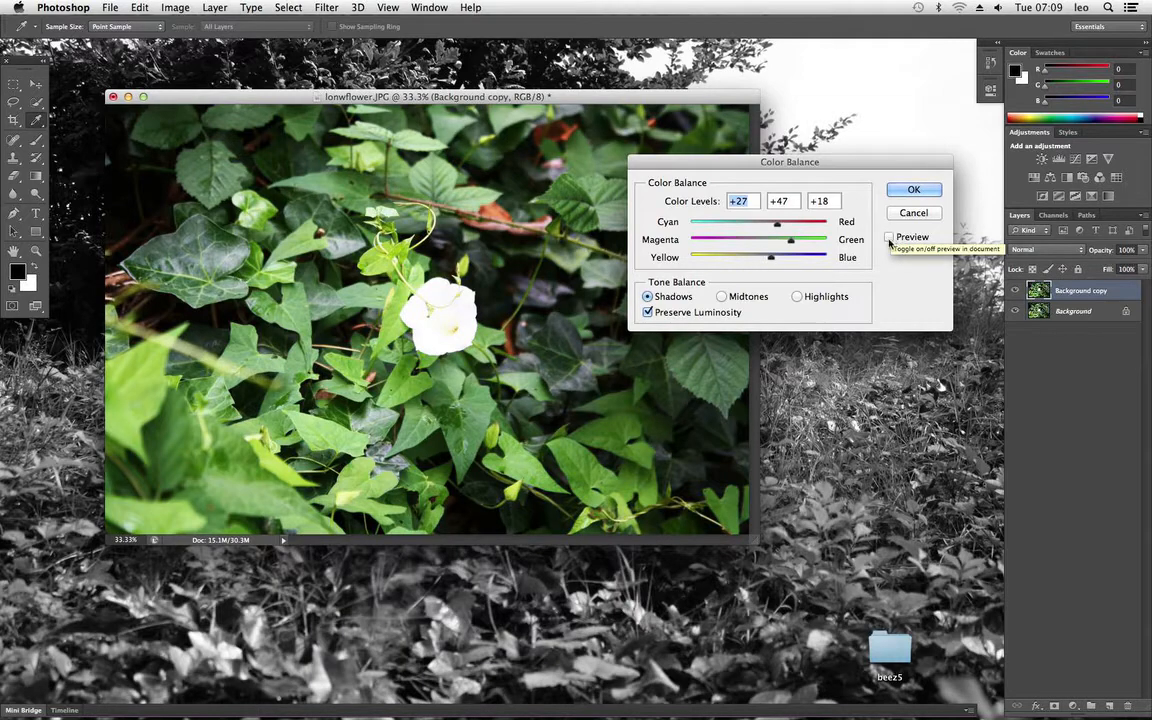
click(890, 238)
click(915, 189)
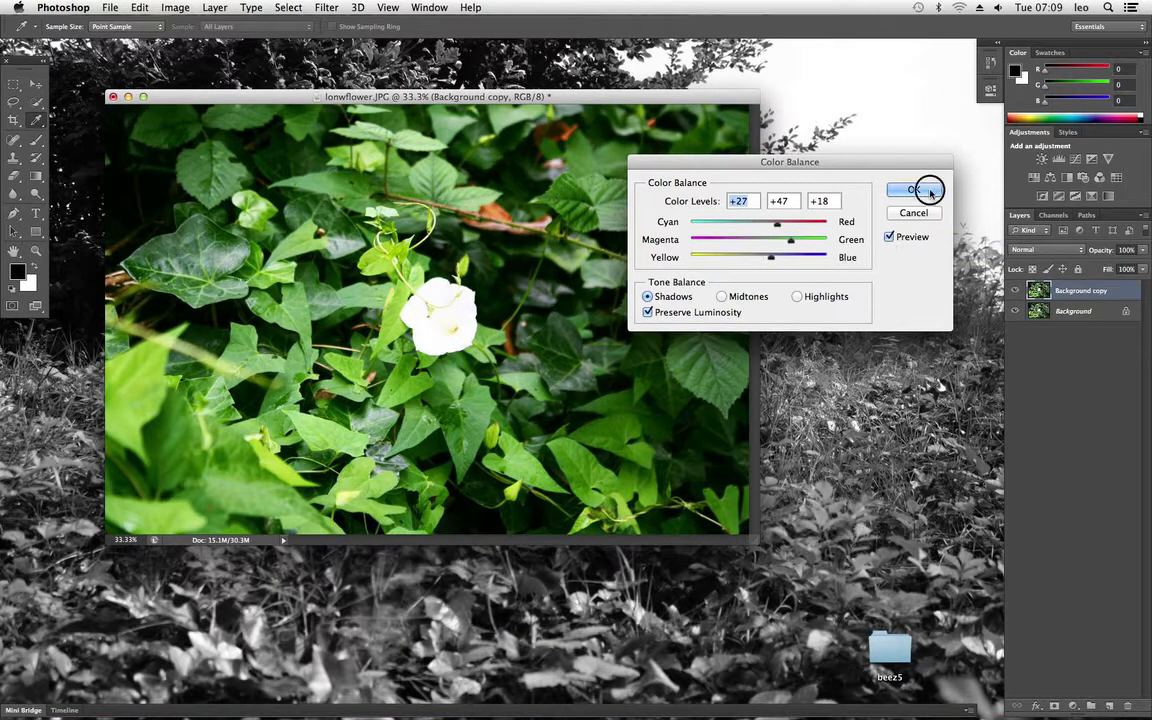
key(m)
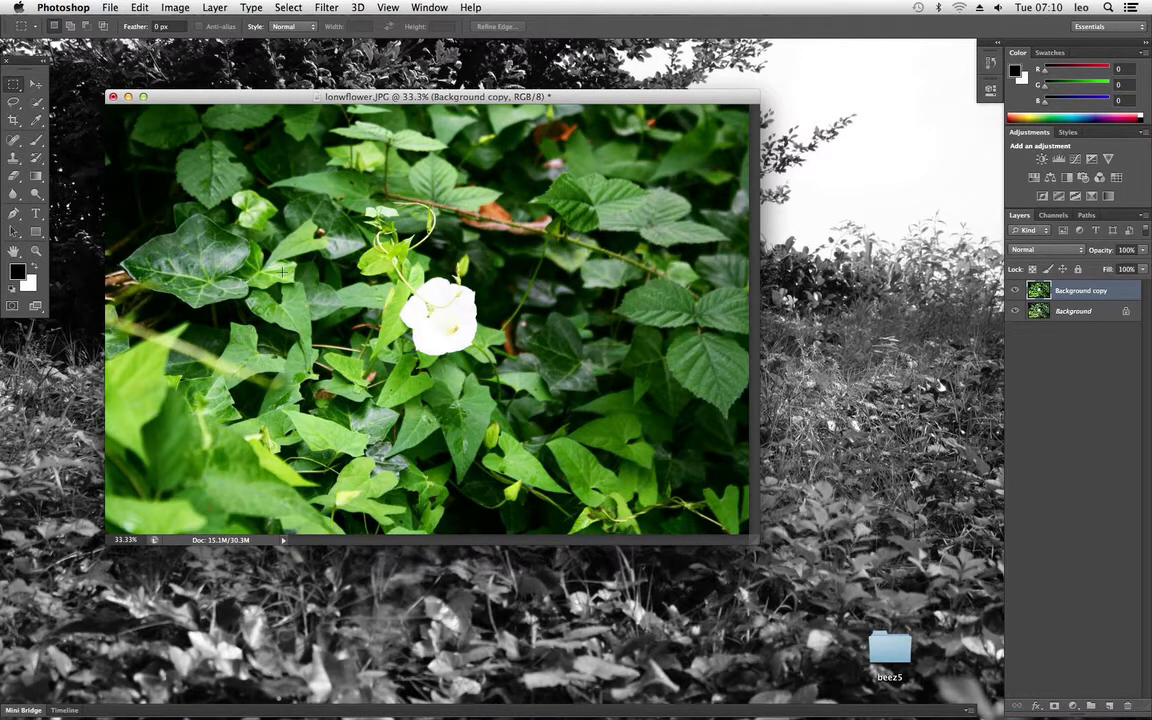
click(183, 7)
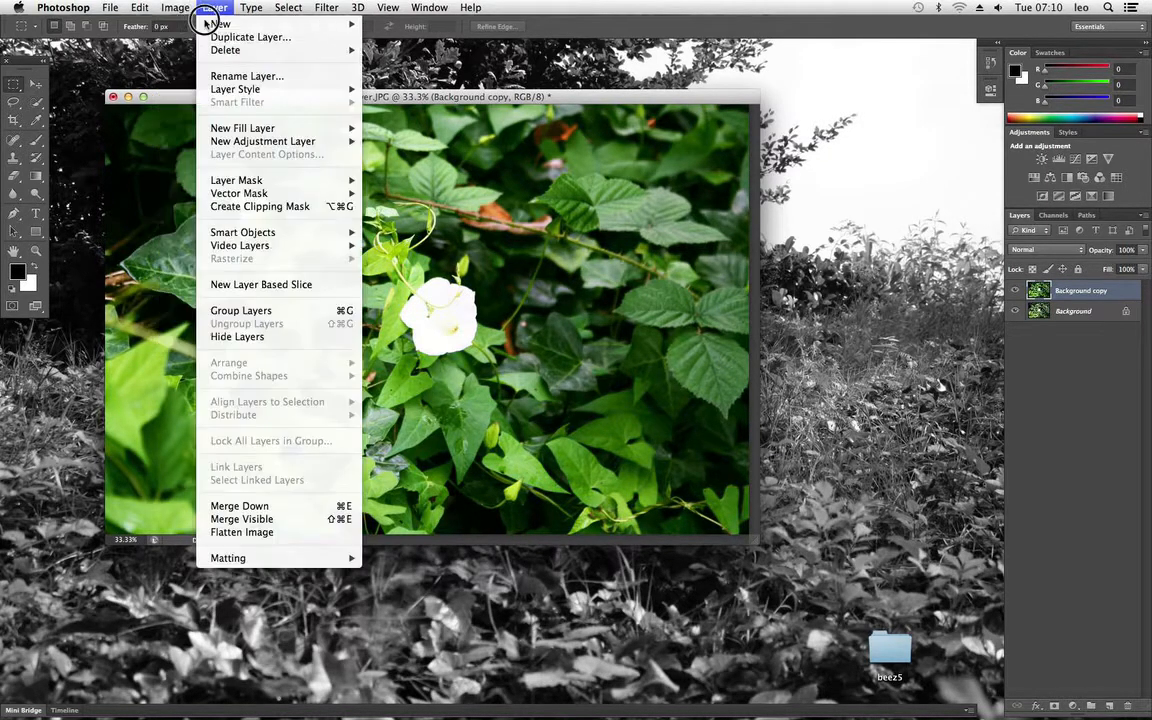
mouse_move(193, 48)
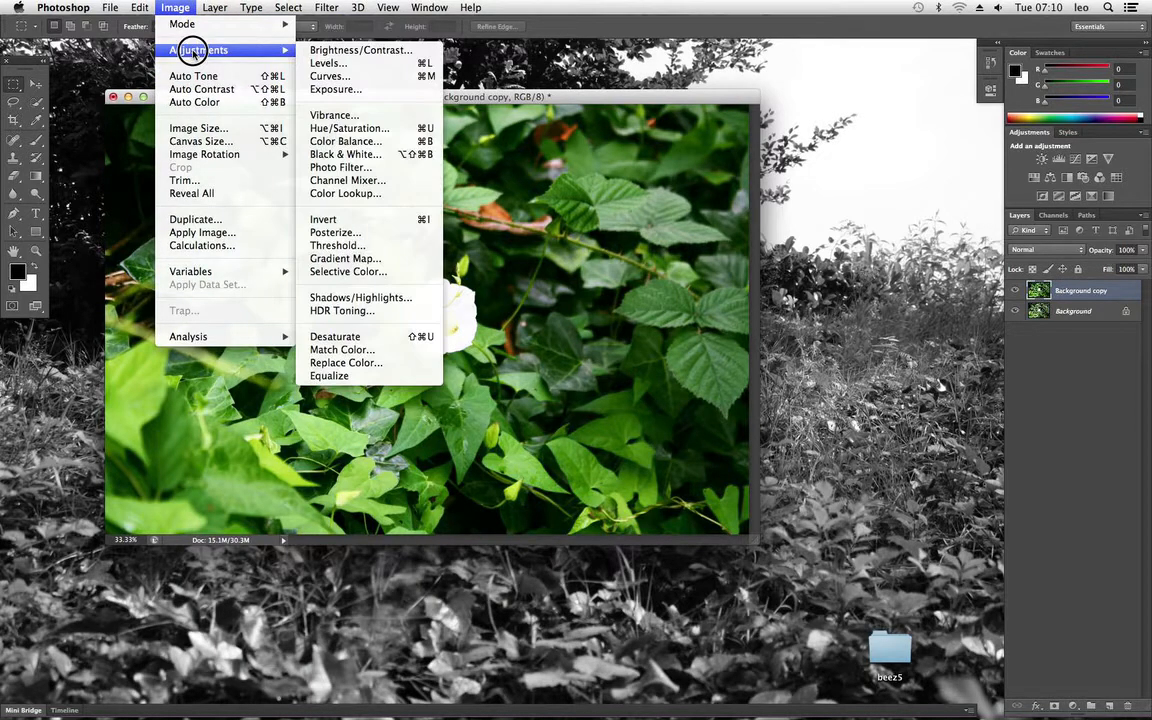
click(339, 64)
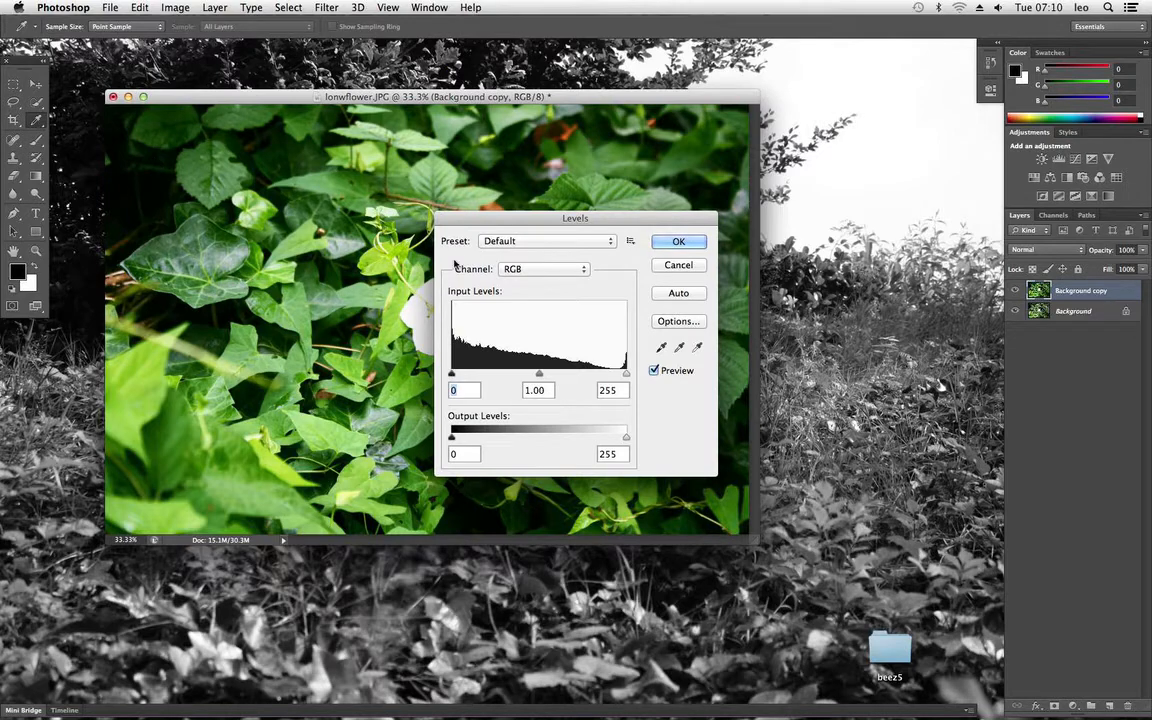
click(678, 266)
Step: Shape an RGB Curves adjustment into an S-curve with points at input 68, output 13 and input 204, output 227
click(175, 8)
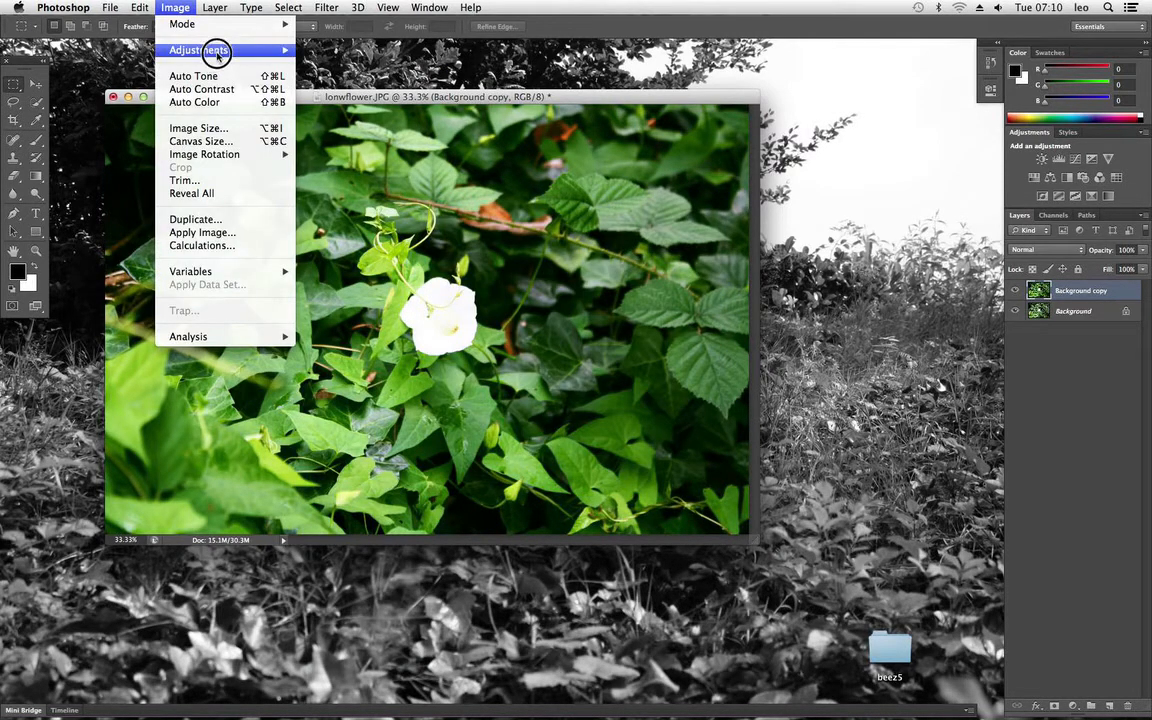
mouse_move(217, 54)
click(330, 76)
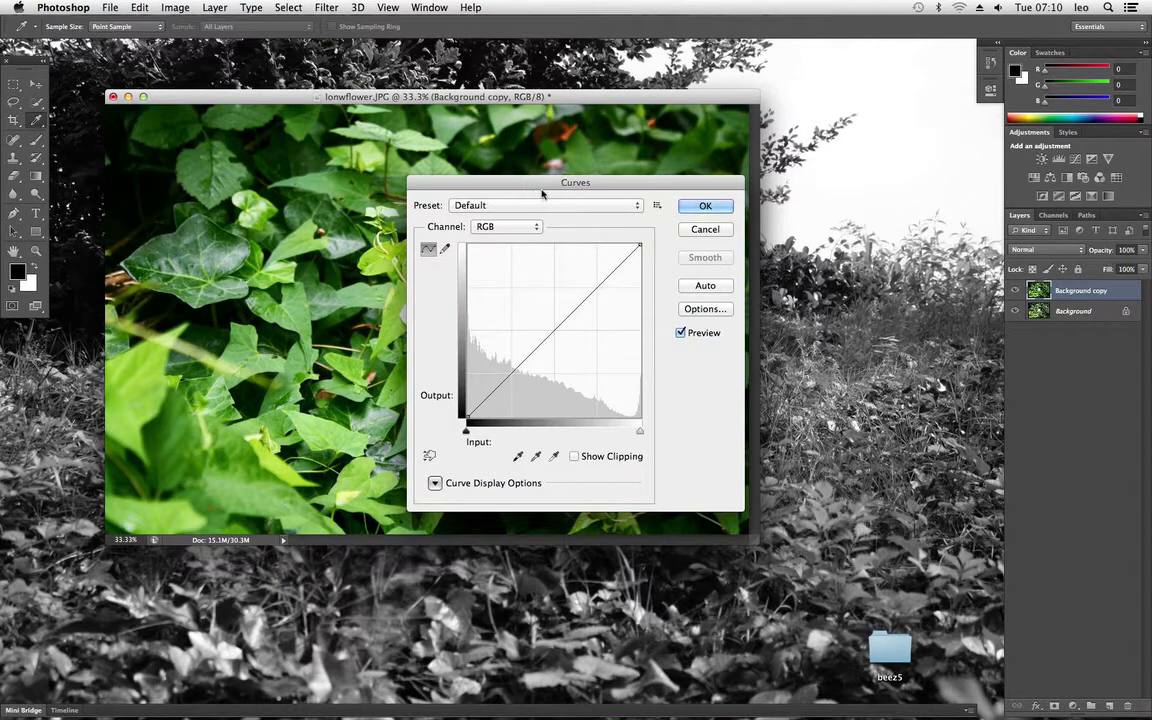
drag(540, 182, 718, 84)
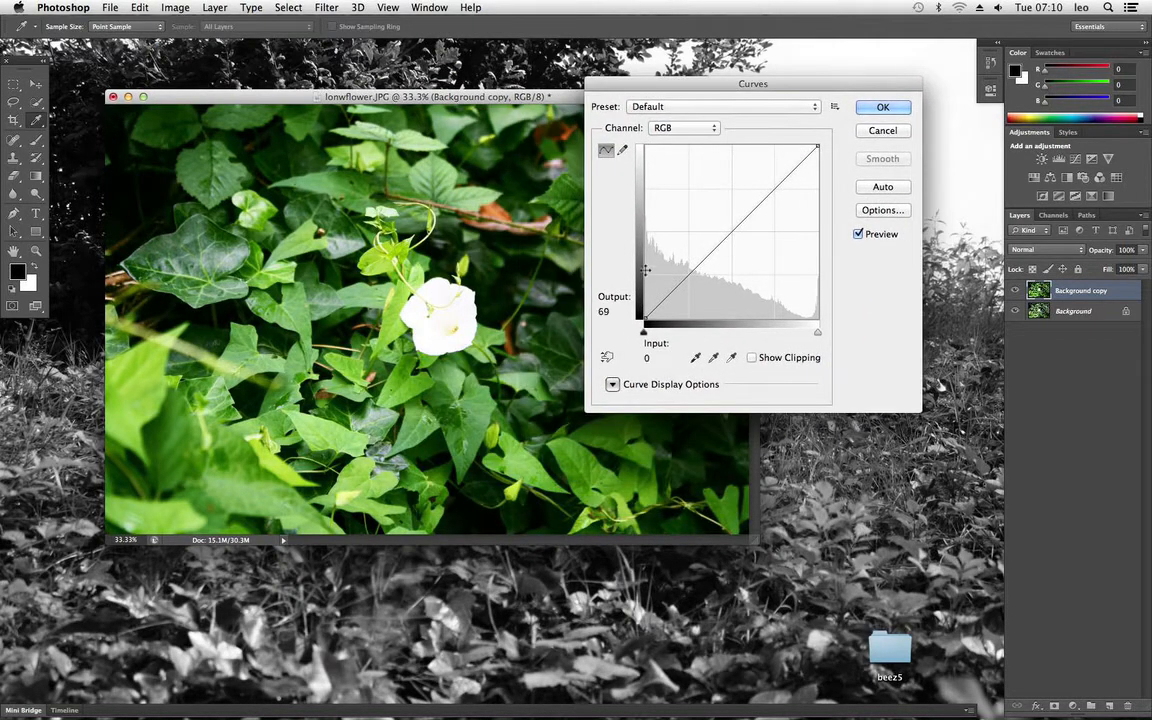
click(798, 167)
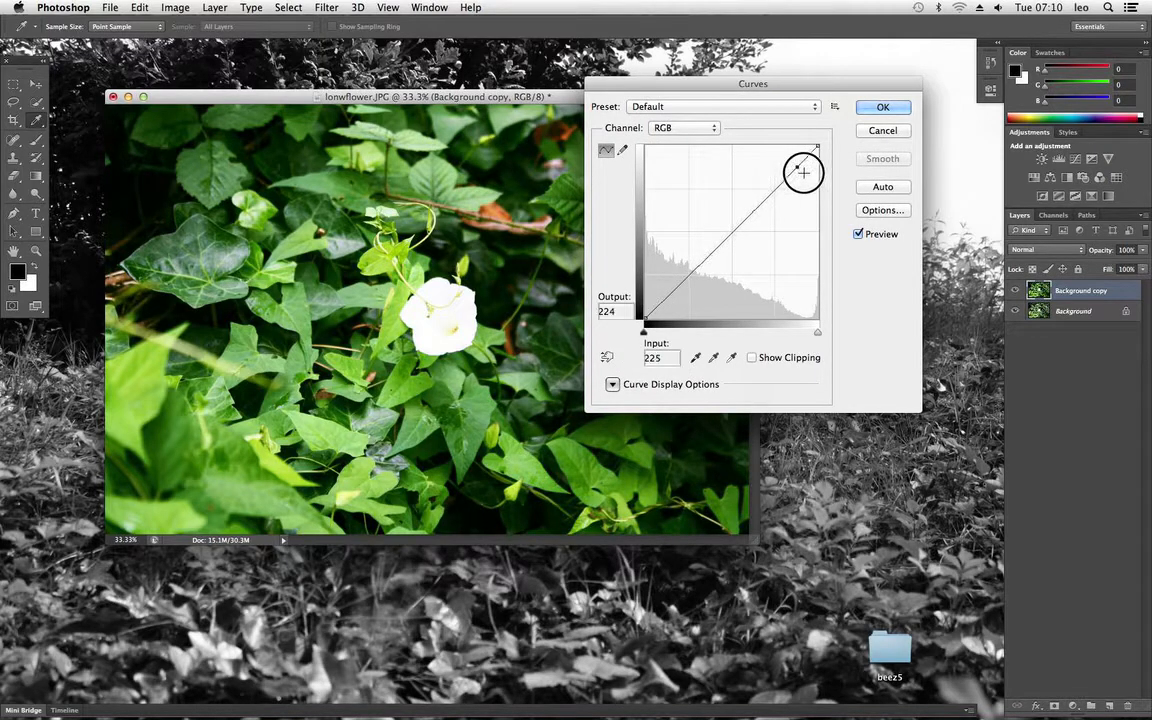
mouse_move(803, 173)
mouse_down()
mouse_move(758, 141)
mouse_move(801, 178)
mouse_up()
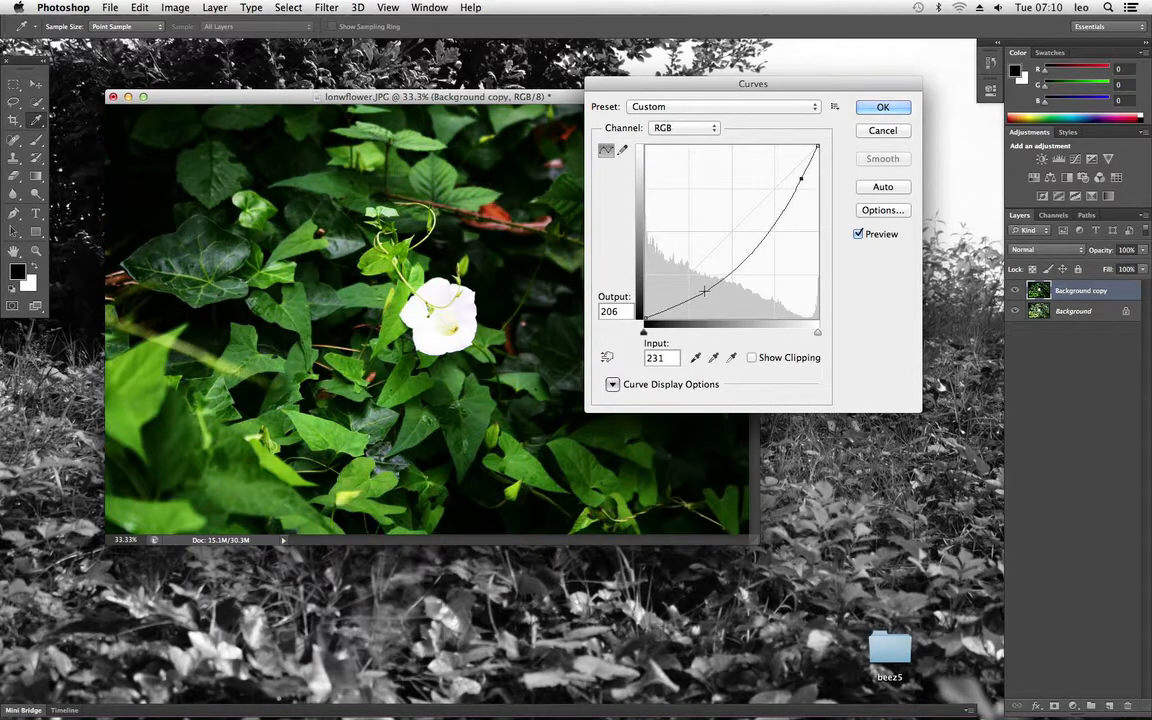
mouse_move(704, 291)
mouse_down()
mouse_move(680, 270)
mouse_move(699, 298)
mouse_move(691, 310)
mouse_up()
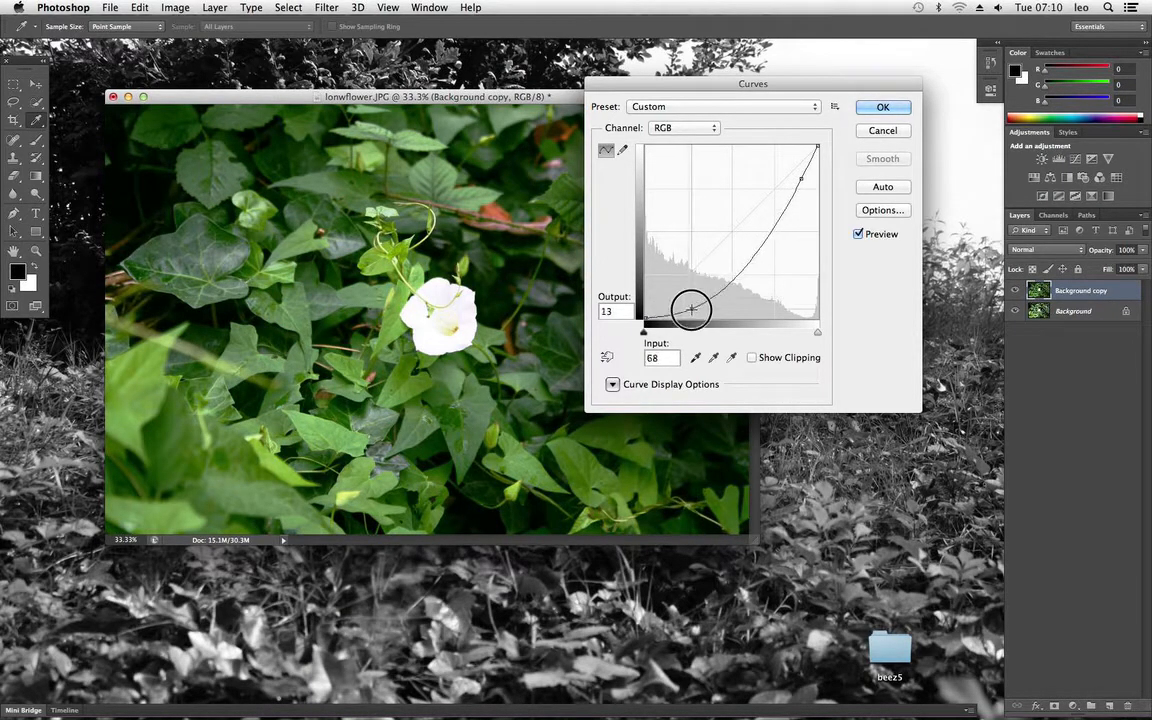
drag(800, 177, 779, 161)
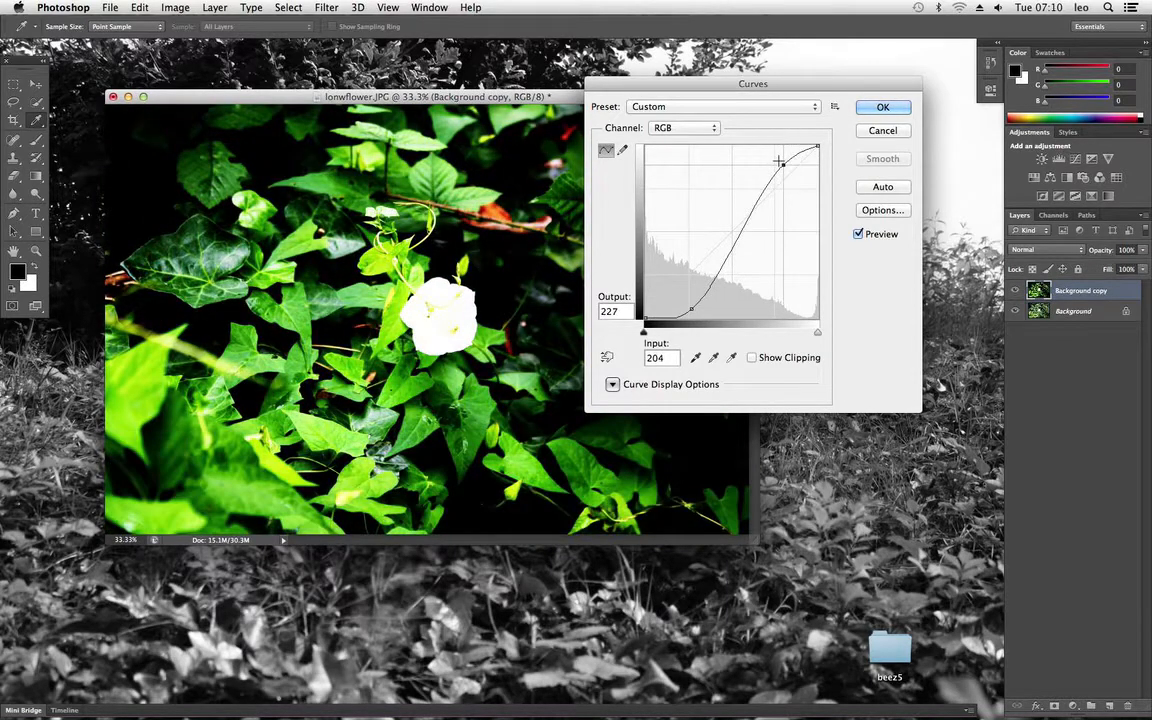
Step: Compare the uncovered photo with the Curves preview off and on, and apply the curve
drag(652, 84, 752, 119)
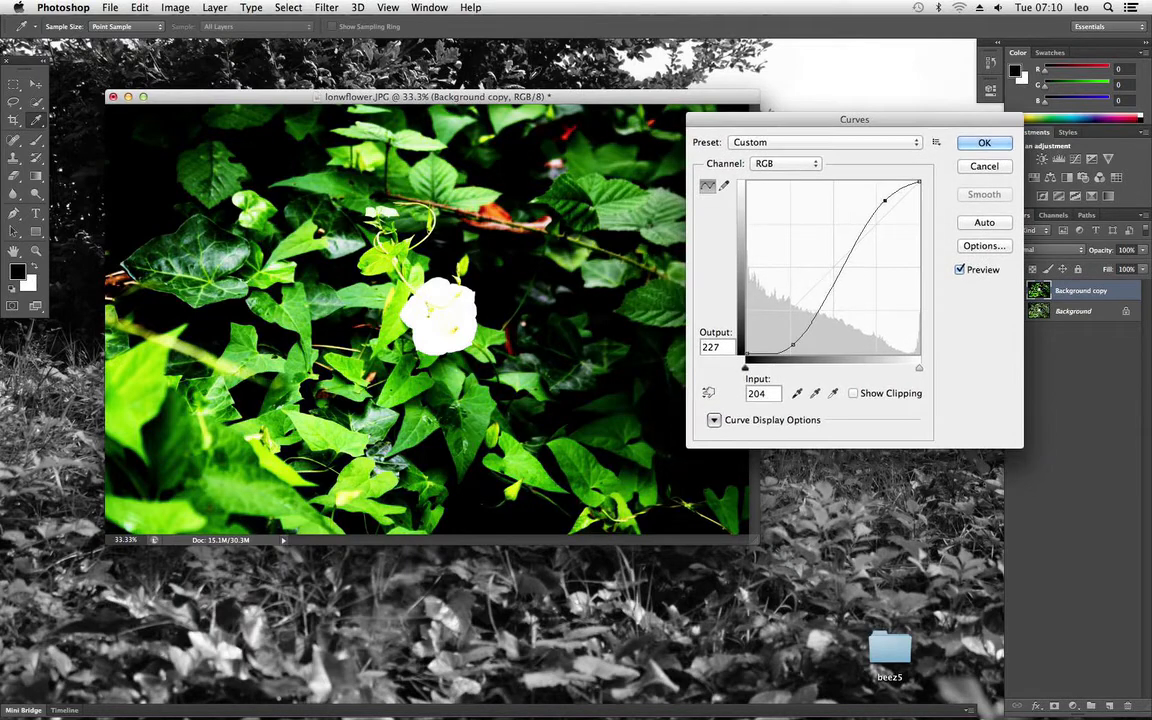
drag(530, 96, 510, 98)
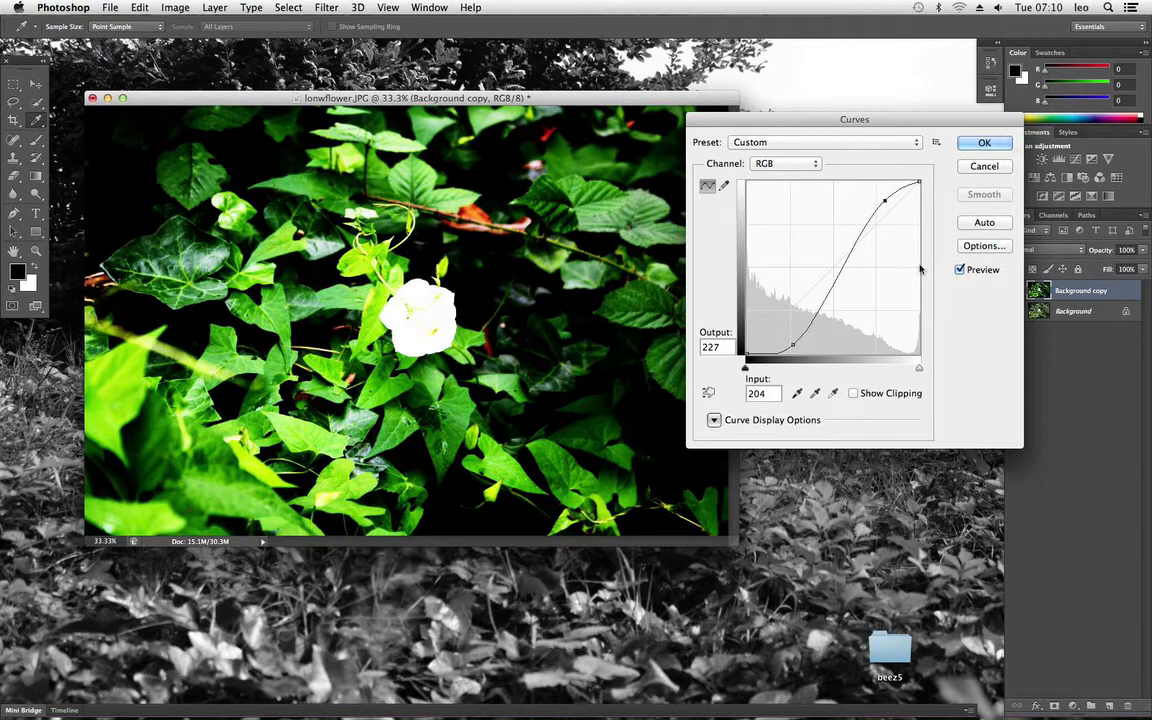
click(960, 270)
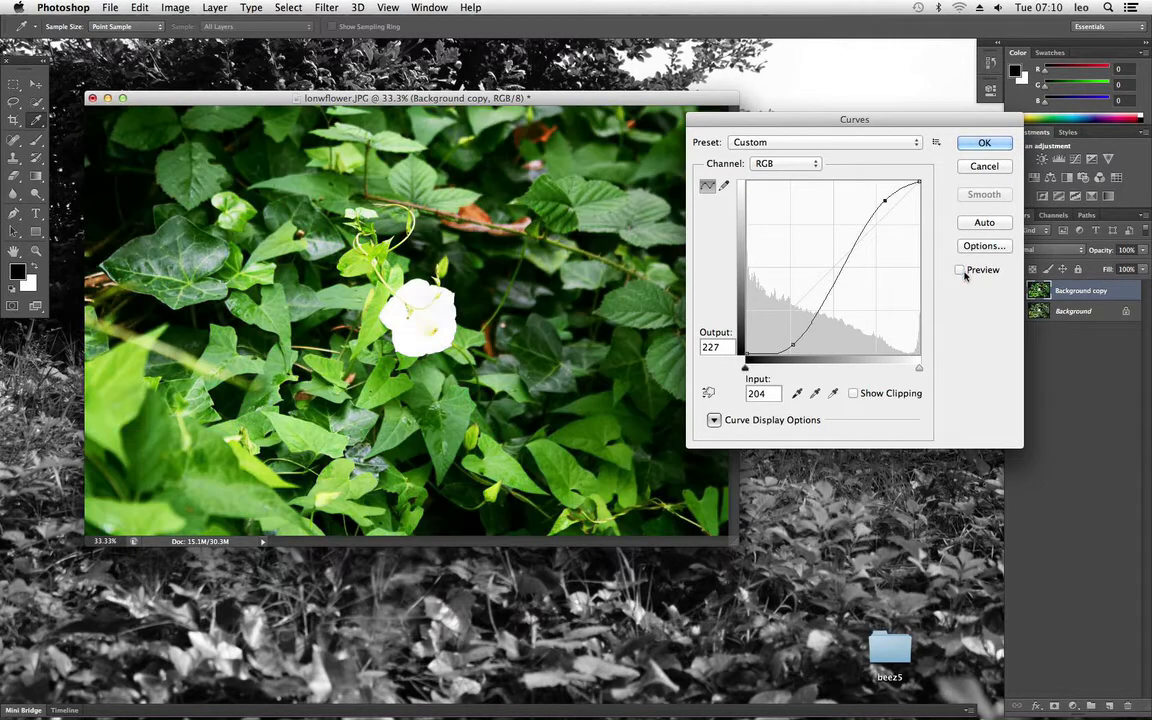
click(960, 270)
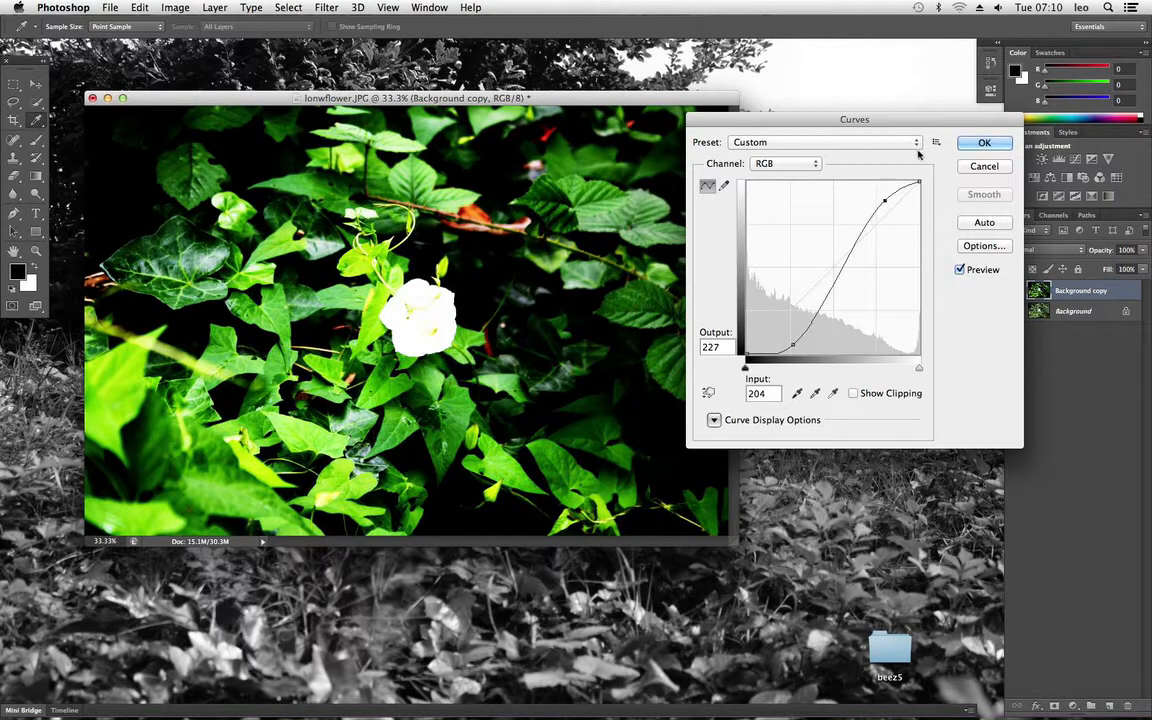
click(980, 143)
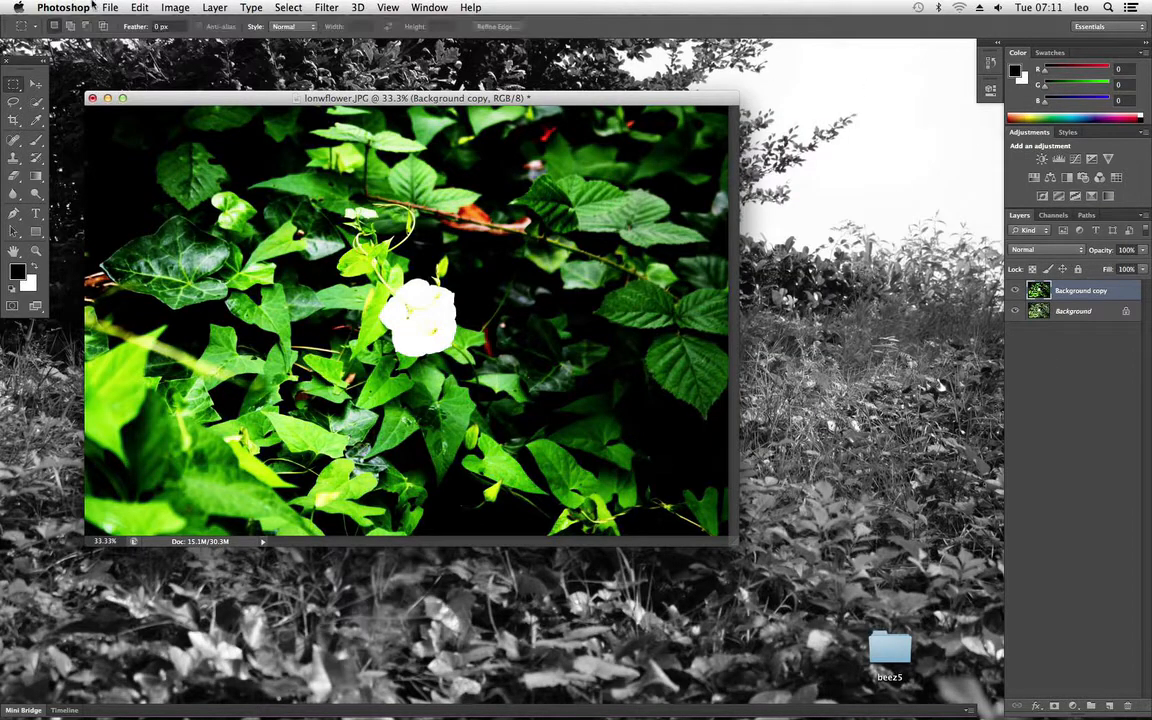
Step: Open the Vibrance adjustment for the Background copy layer and move its dialog away from the flower
click(214, 7)
mouse_move(222, 49)
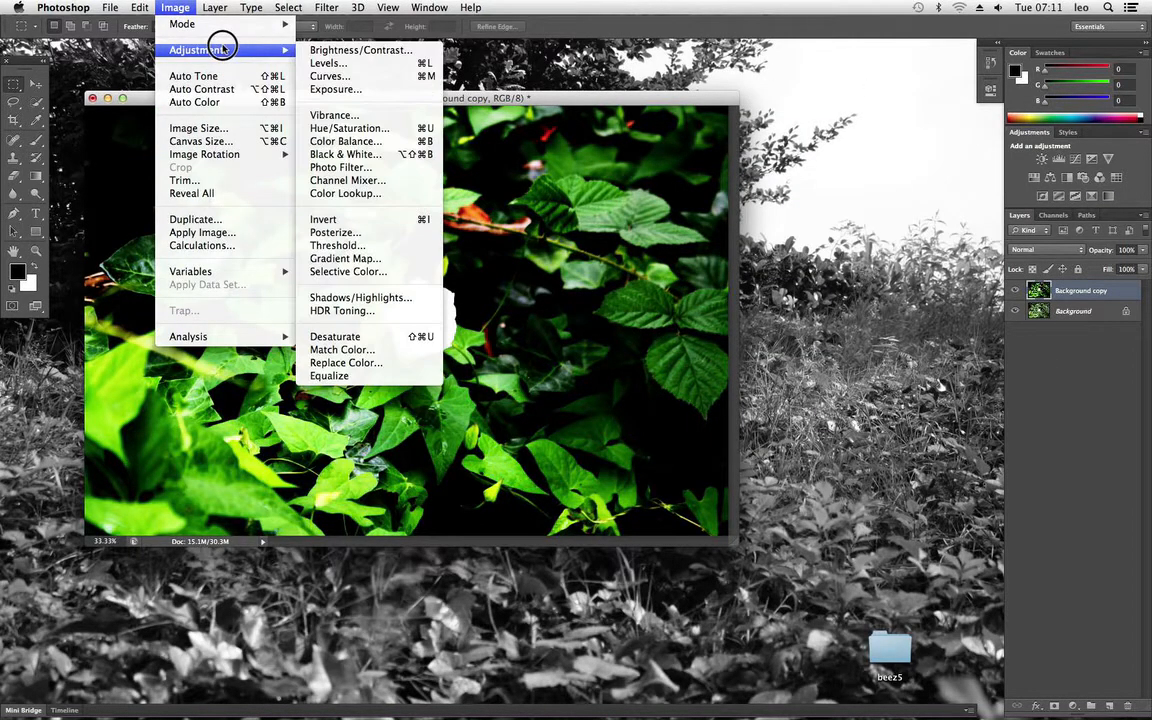
click(408, 116)
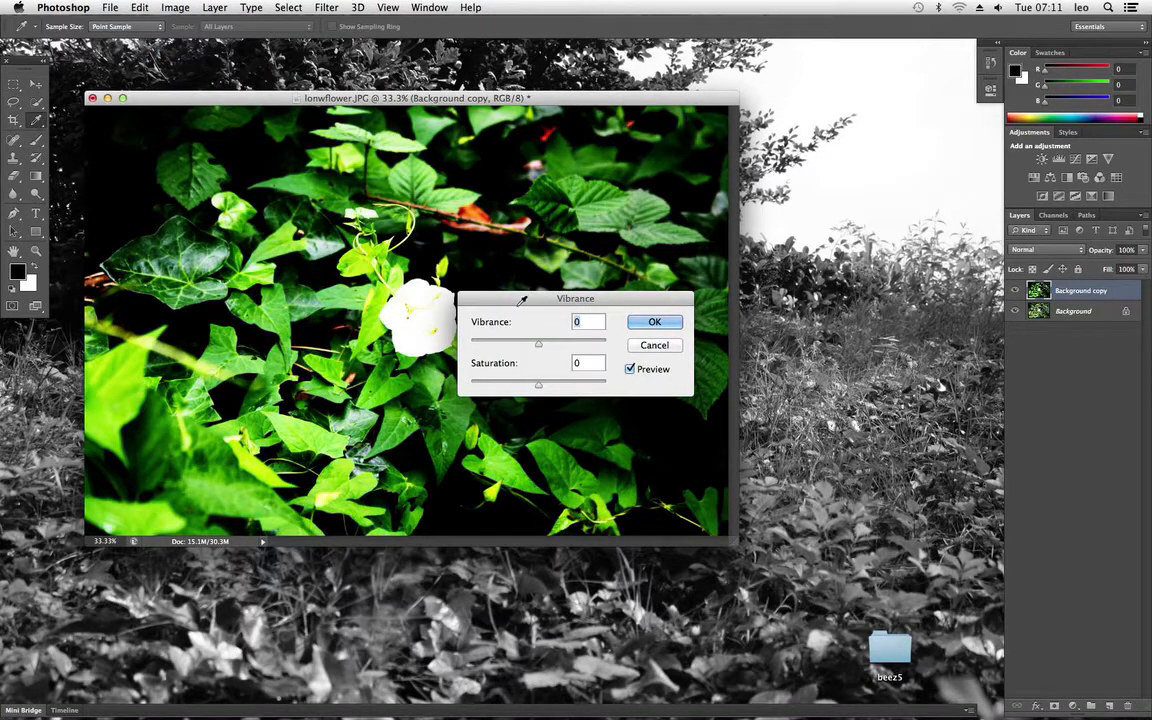
drag(522, 299, 420, 92)
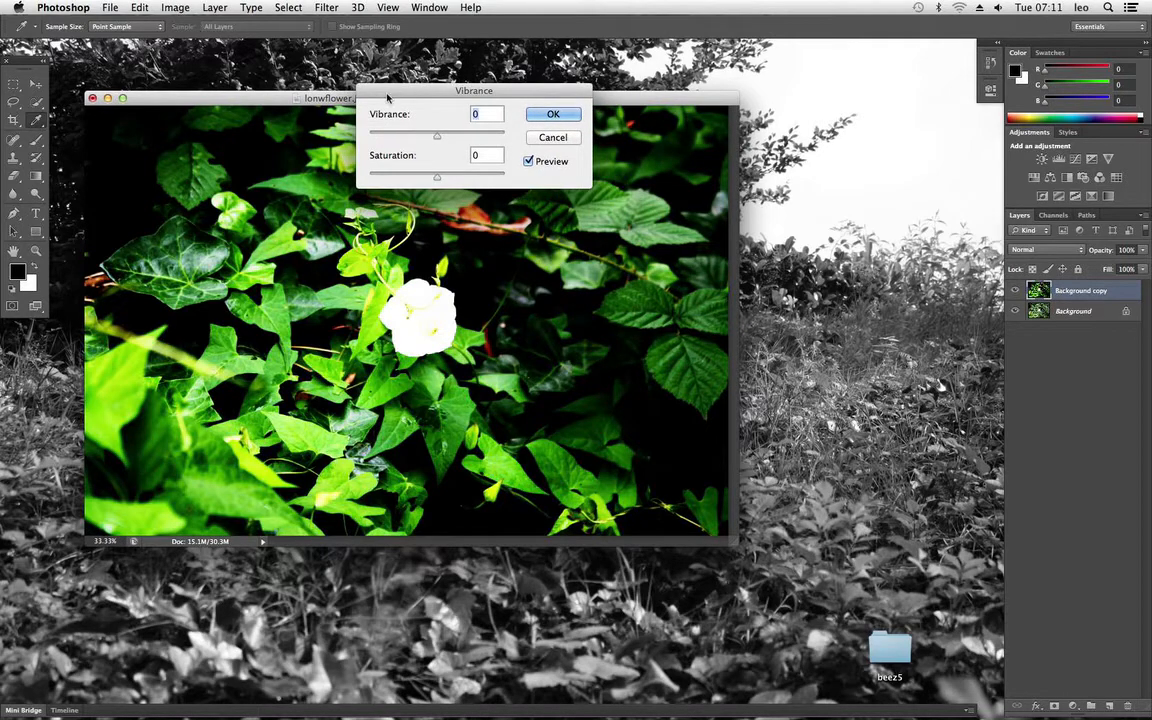
click(175, 8)
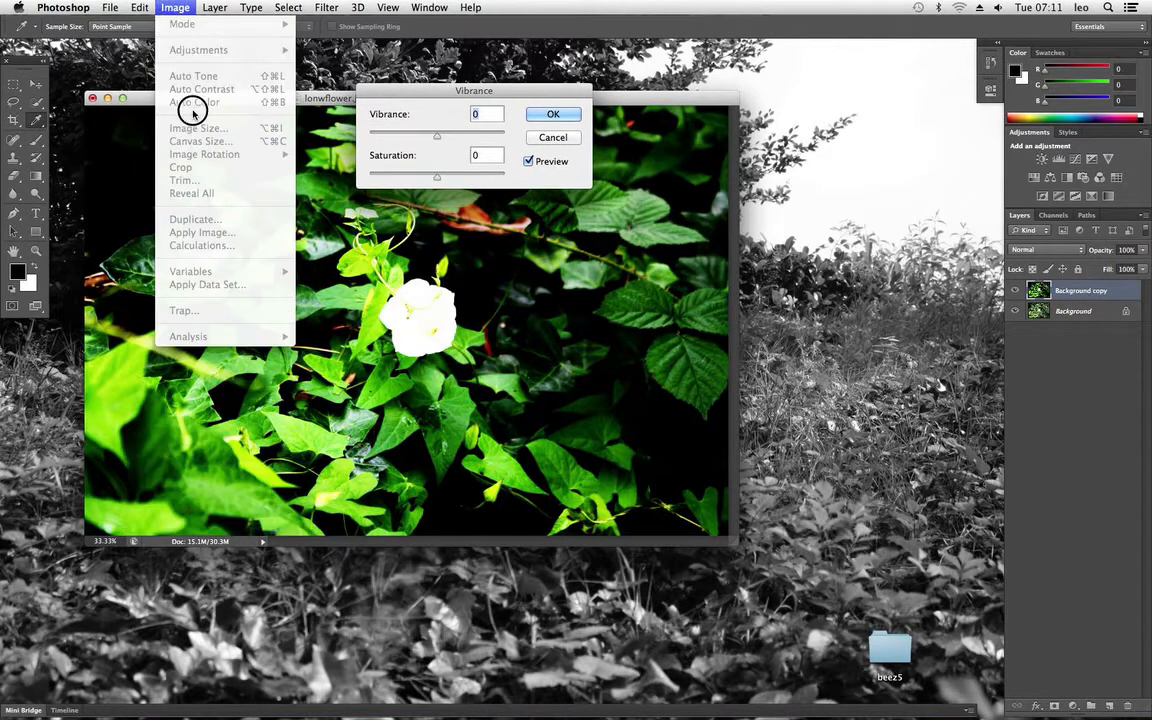
click(352, 116)
drag(442, 90, 526, 113)
Step: Try draining the photo's colour with vibrance at -100 and saturation at -100
drag(519, 160, 442, 155)
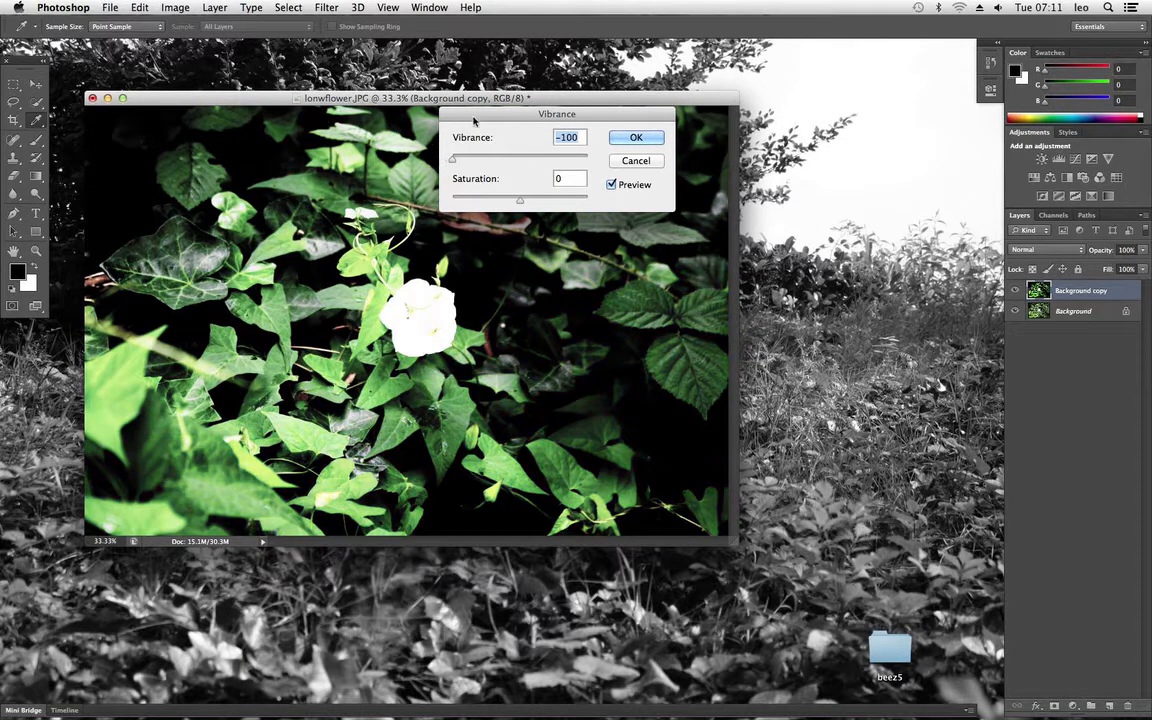
drag(490, 110, 558, 137)
drag(587, 226, 481, 218)
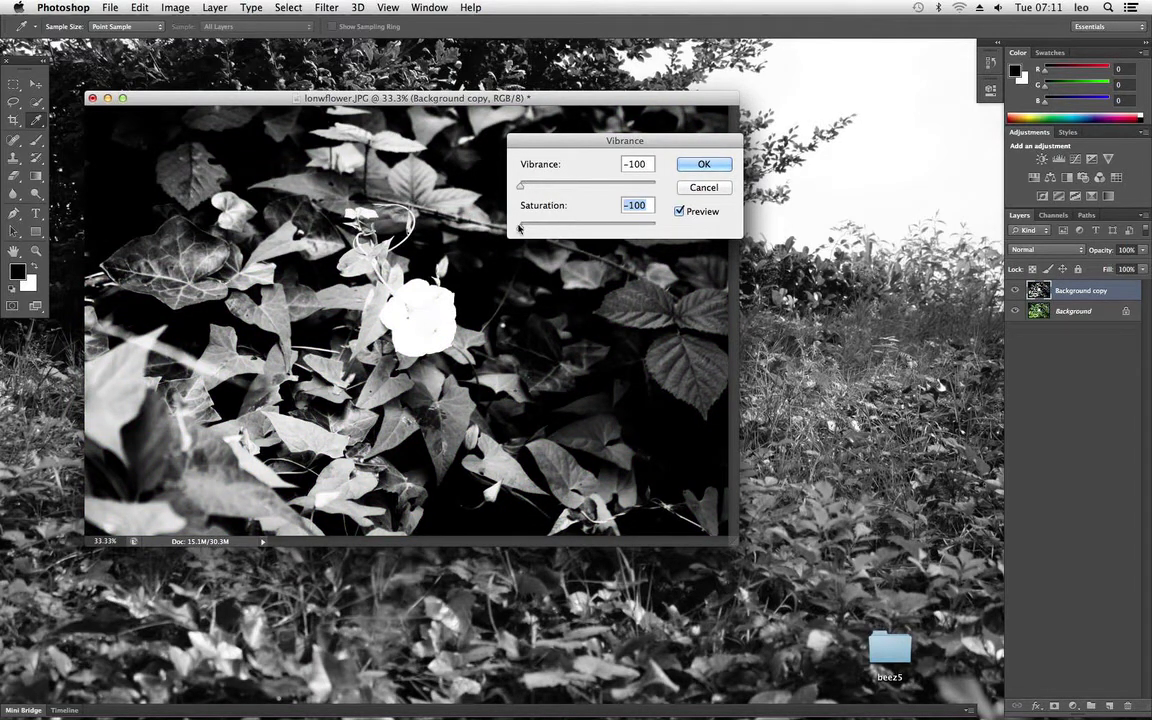
Step: Set saturation to -9, settle vibrance at a moderate positive level after trying +100, and apply the Vibrance adjustment
drag(519, 228, 606, 228)
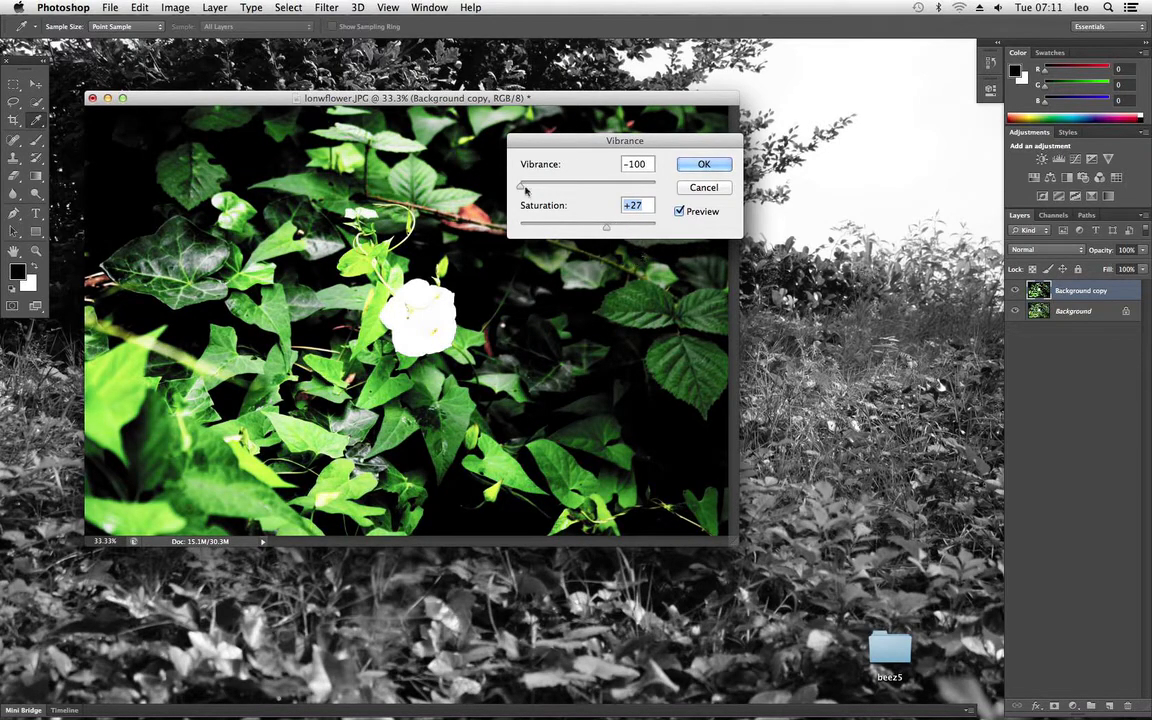
drag(519, 186, 677, 197)
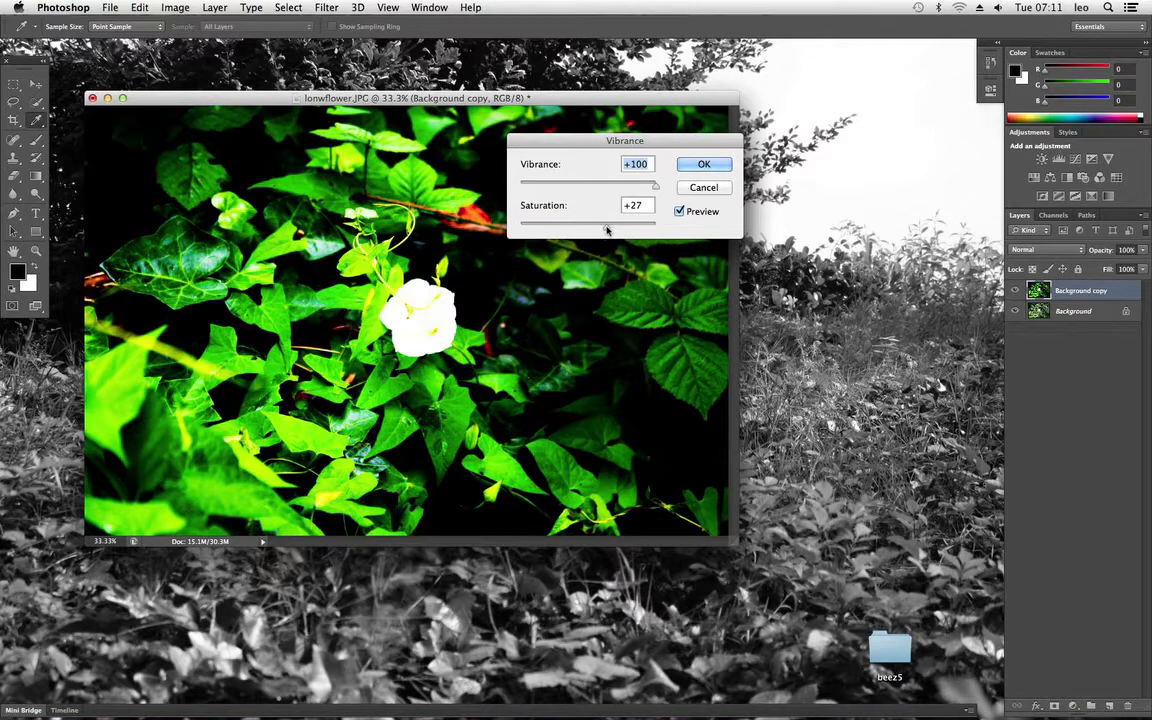
drag(606, 228, 582, 229)
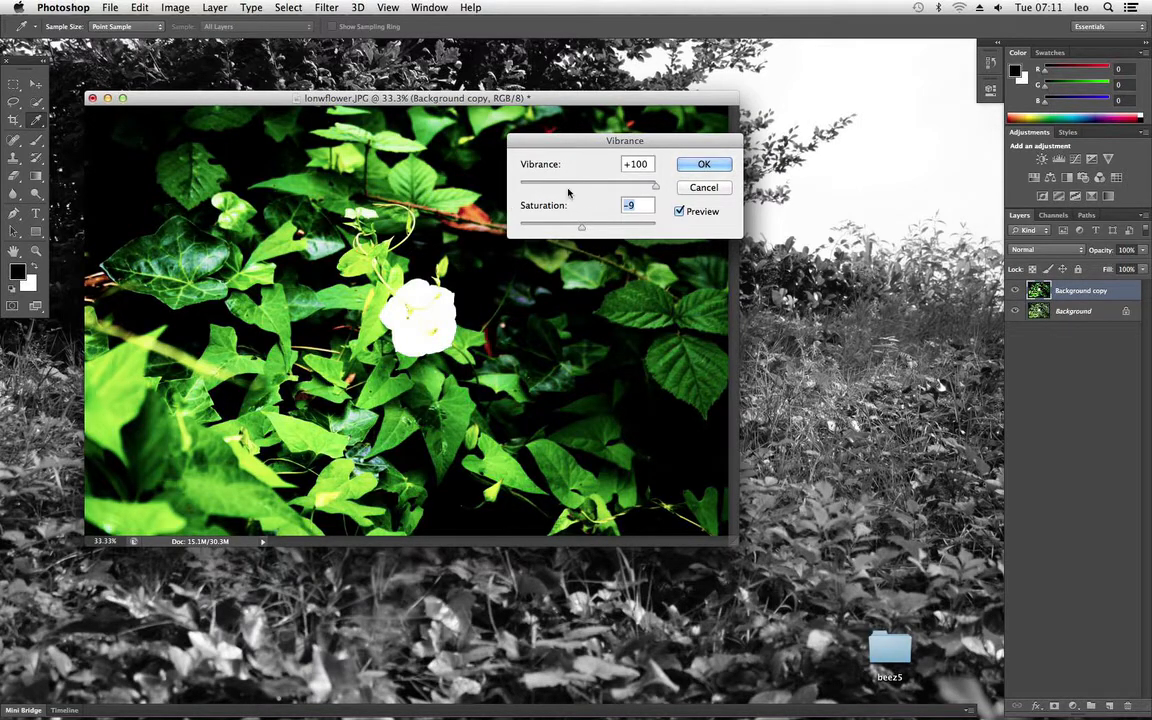
drag(654, 185, 612, 188)
click(700, 166)
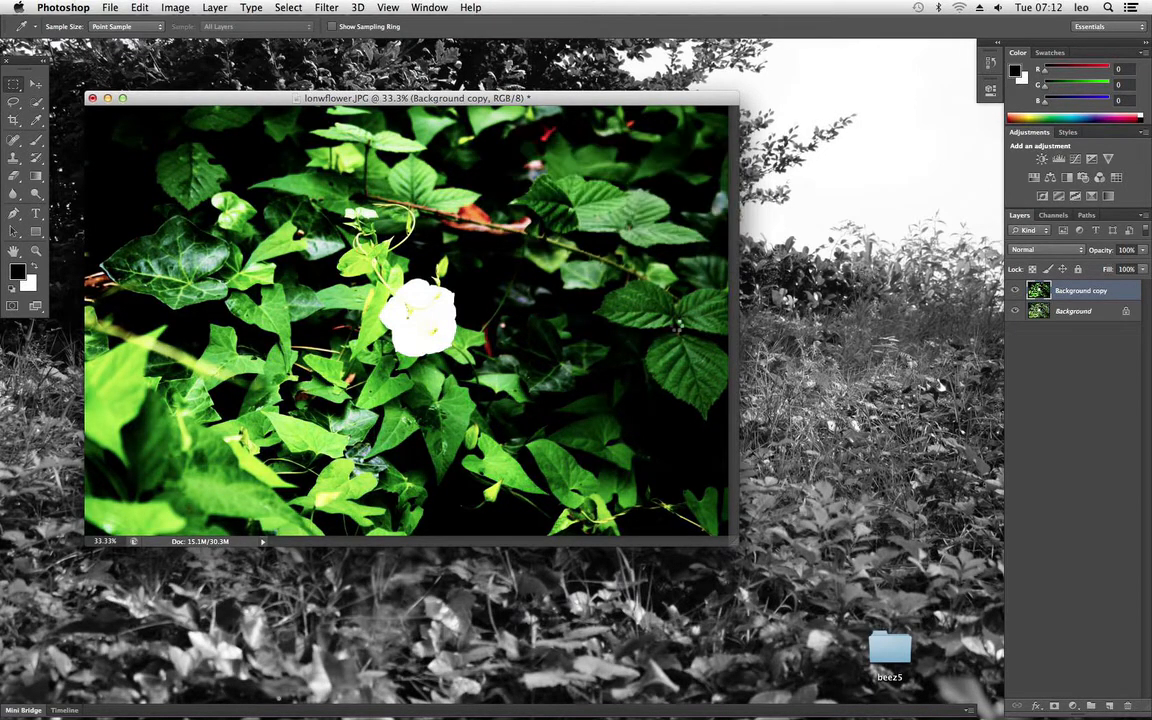
Step: Compare the edited photo with the original by repeatedly hiding and showing the Background copy layer
key(m)
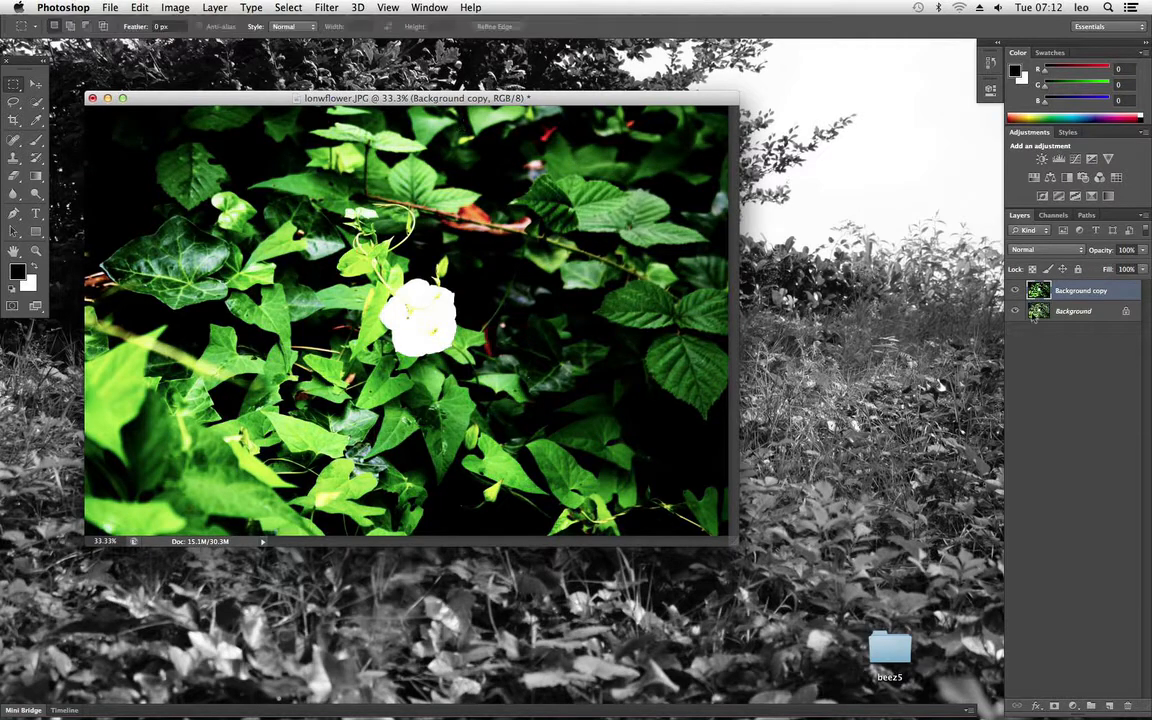
click(1017, 293)
click(1017, 293)
click(1017, 293)
click(1017, 293)
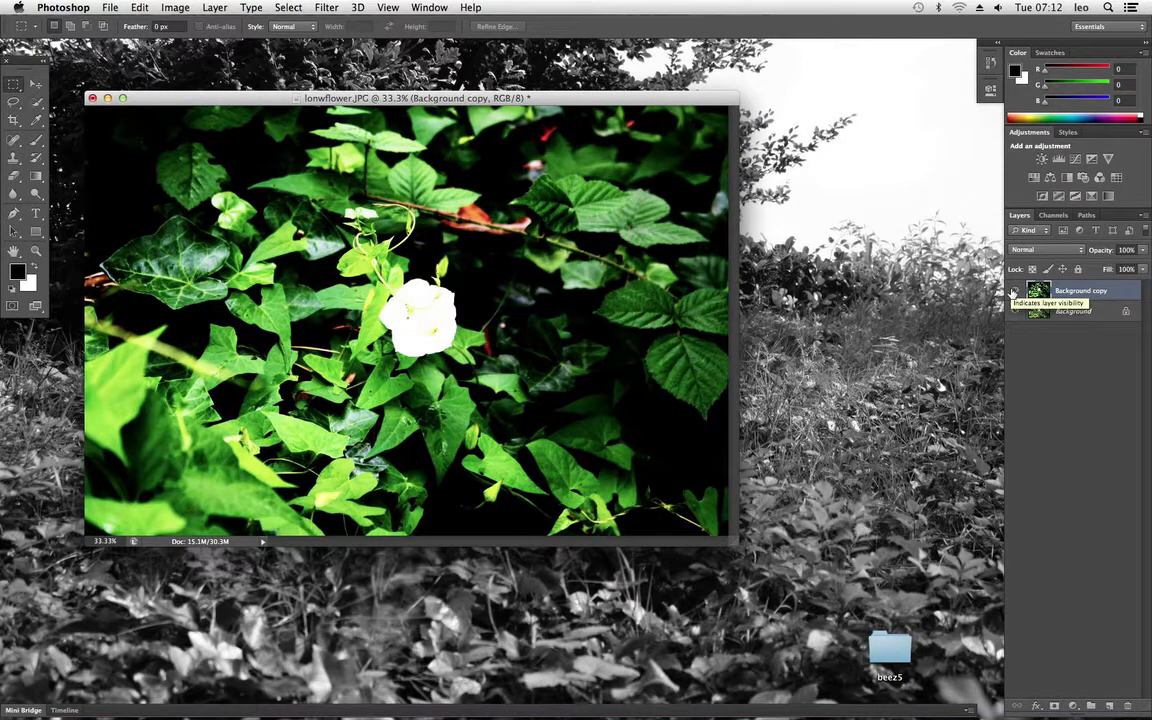
click(1014, 292)
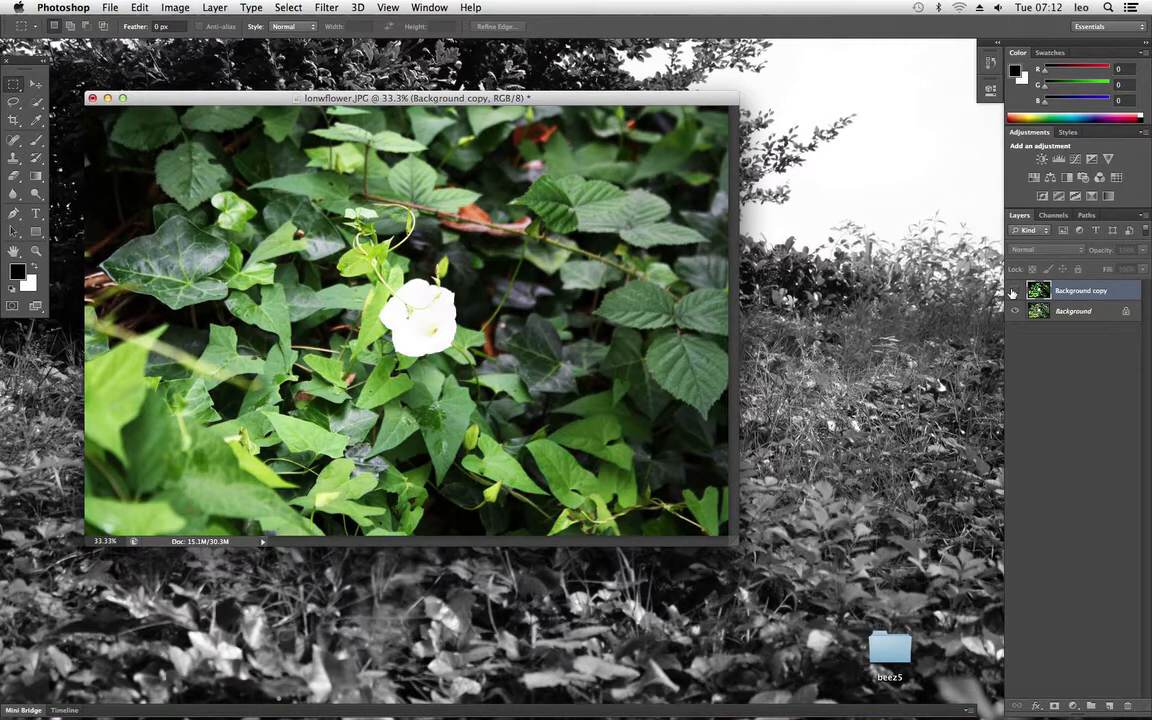
click(1013, 293)
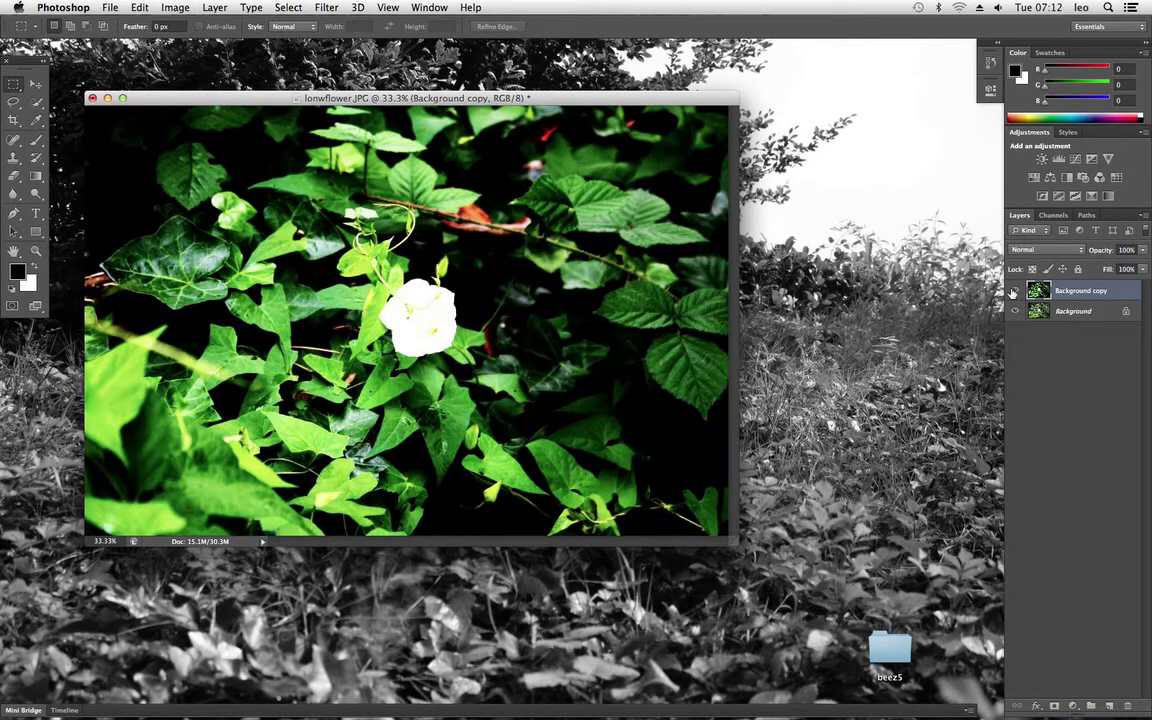
click(1013, 292)
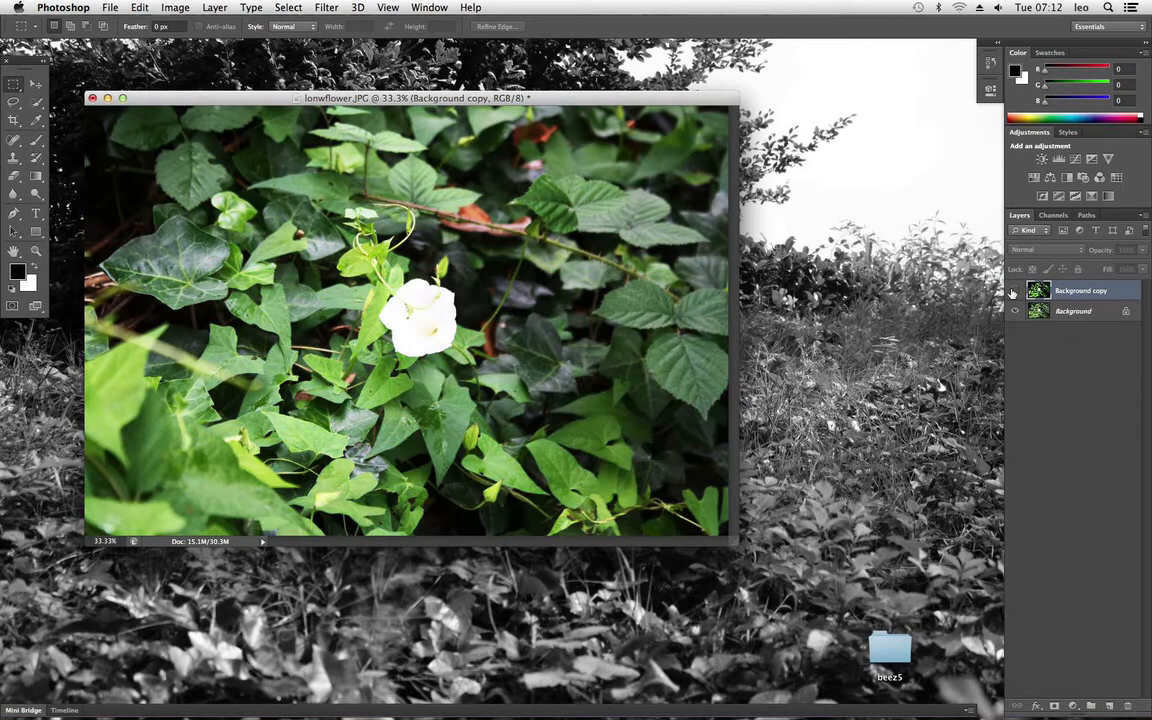
click(1013, 292)
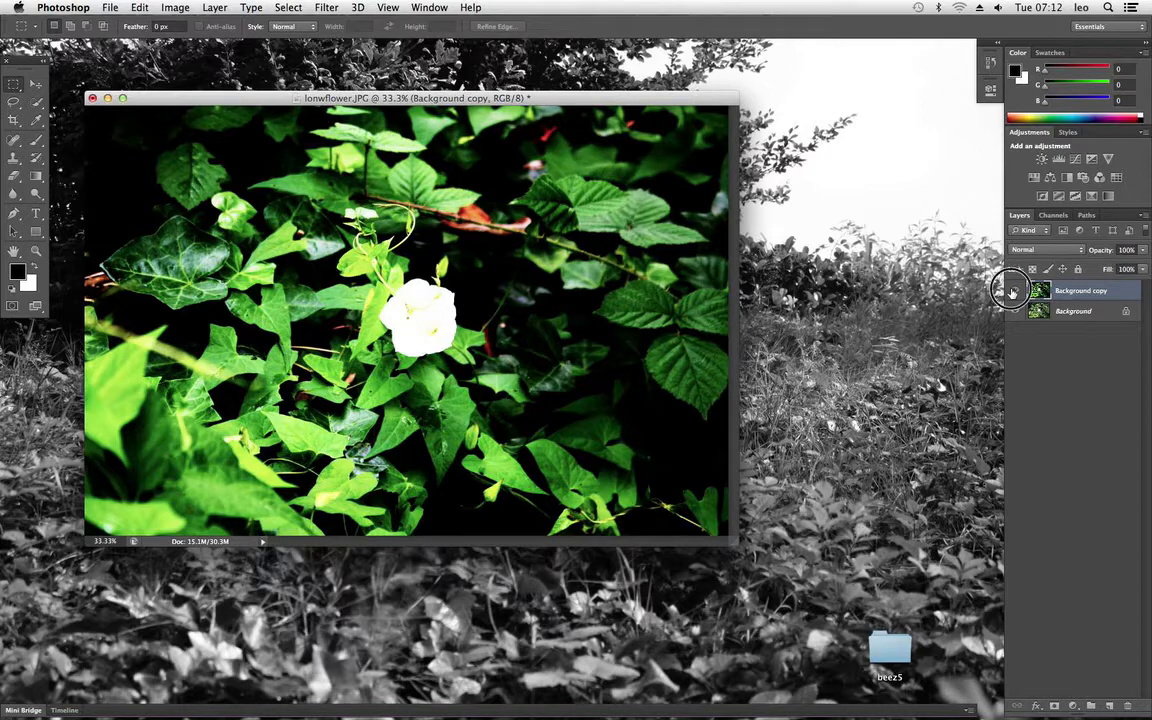
click(1013, 292)
click(1013, 292)
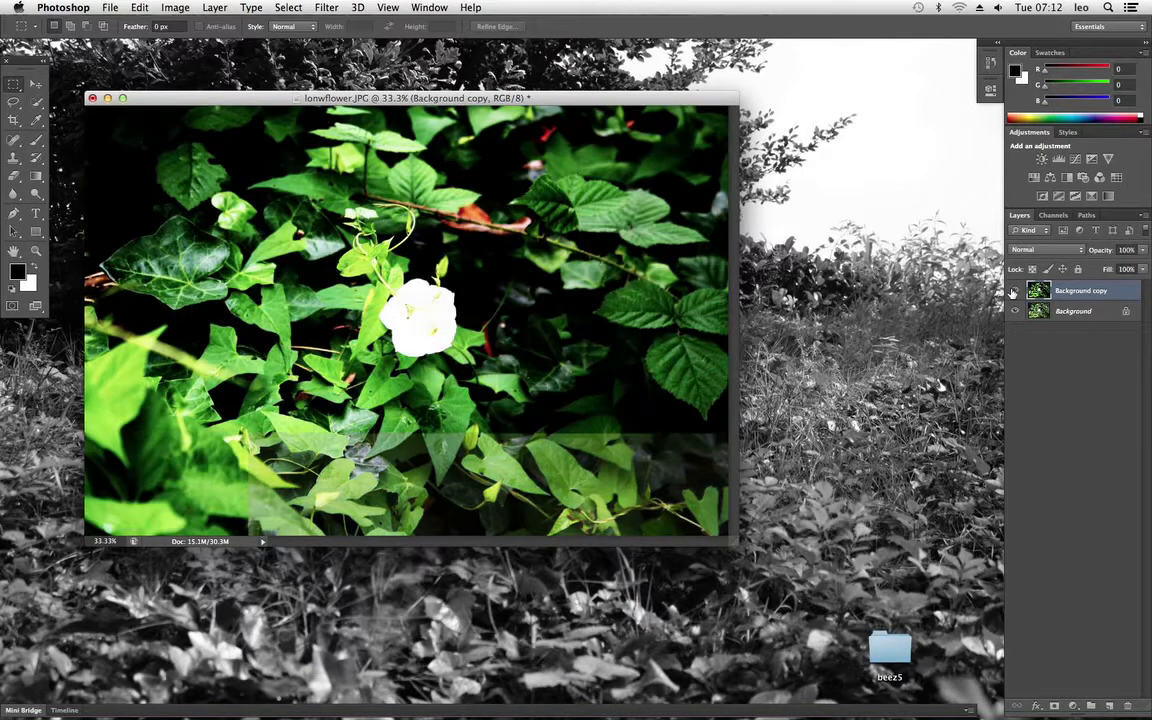
Step: Try a freehand Lasso selection around the dark leaves to the right of the flower and clear it
drag(405, 98, 435, 88)
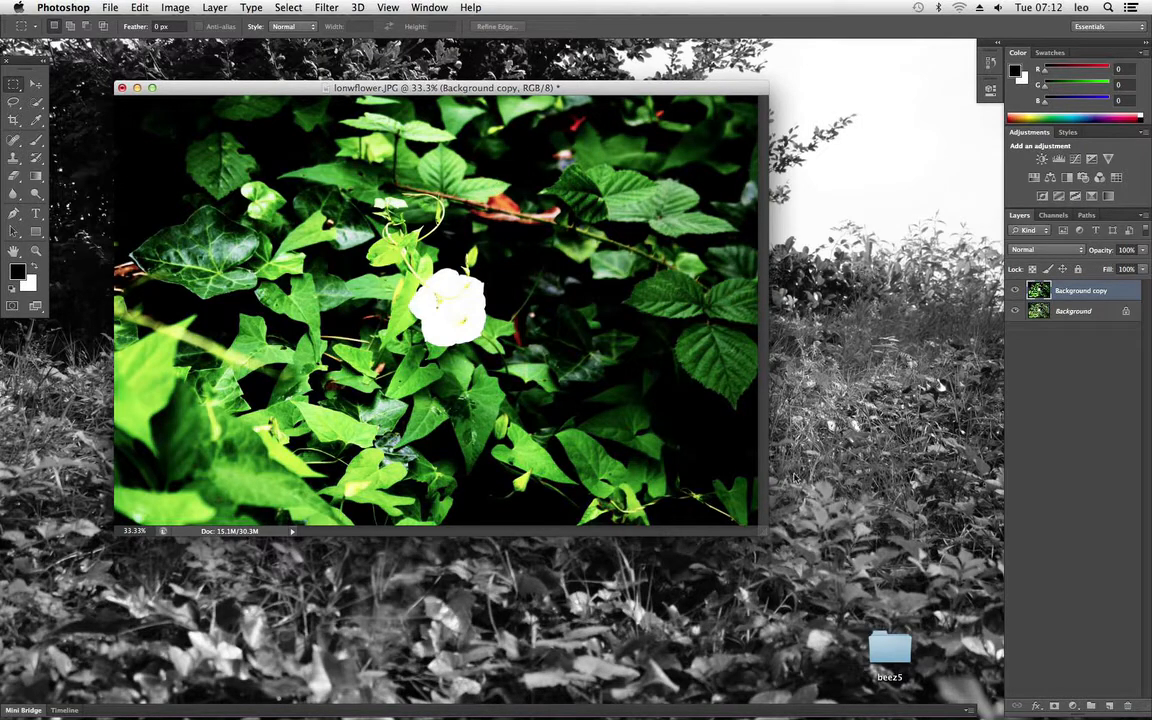
click(13, 102)
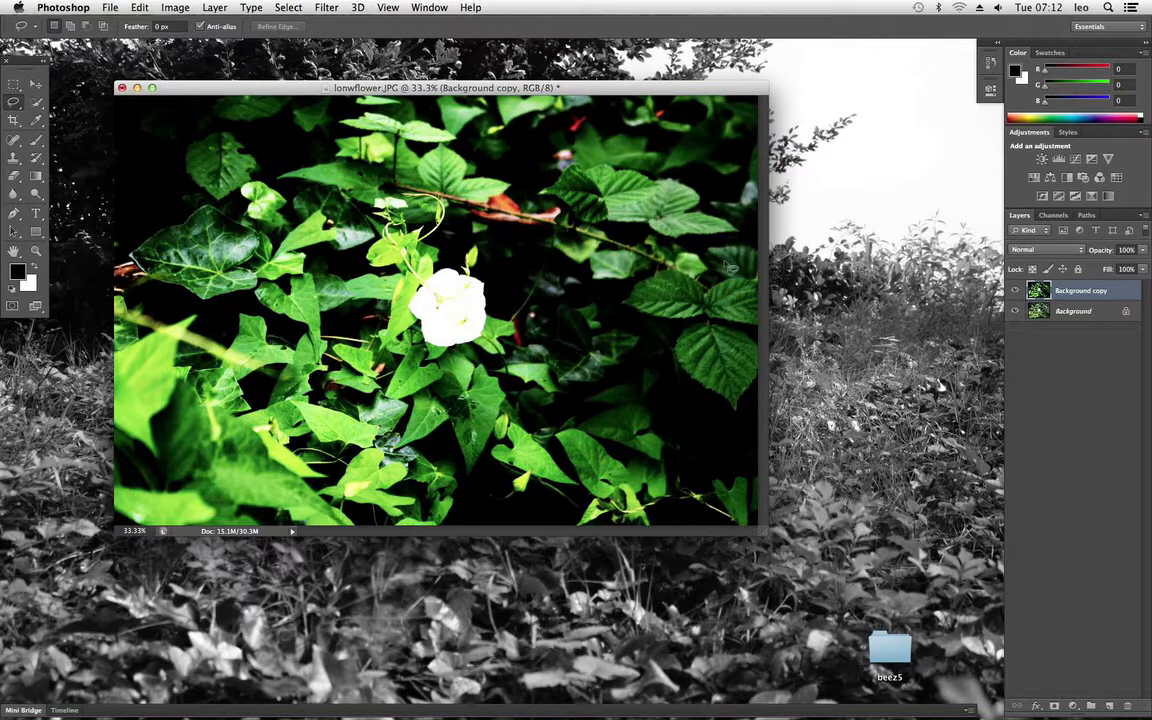
mouse_move(750, 268)
mouse_down()
mouse_move(733, 262)
mouse_move(590, 325)
mouse_move(690, 380)
mouse_move(700, 225)
mouse_up()
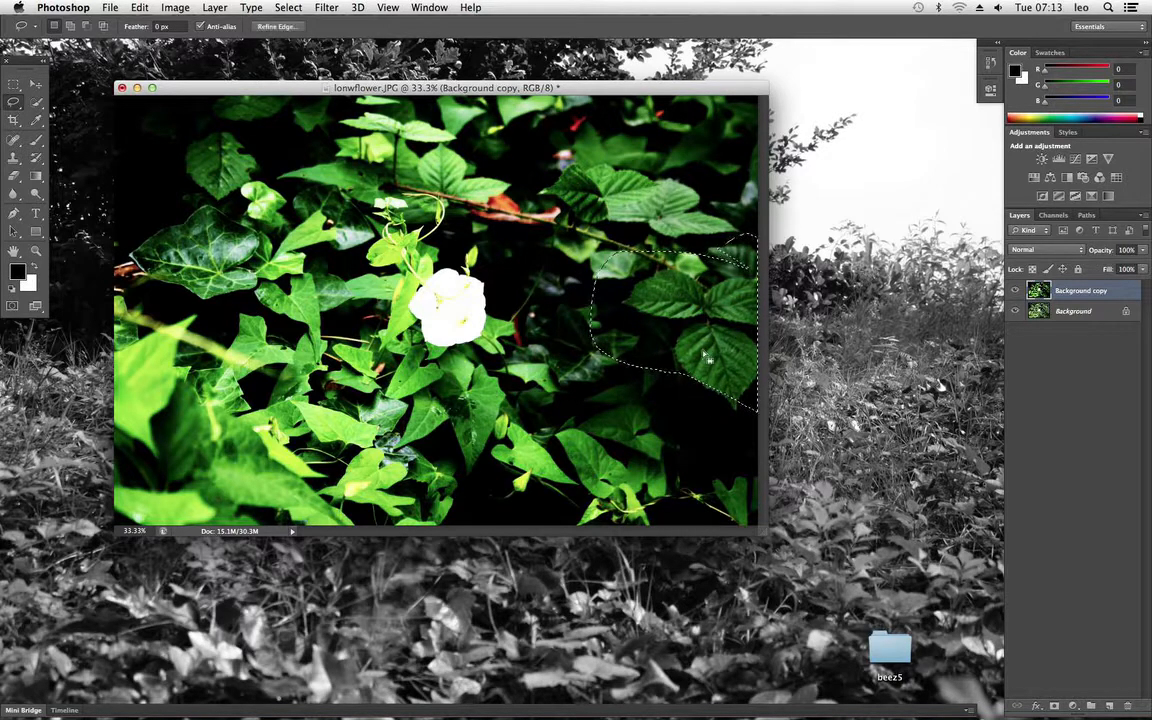
click(666, 393)
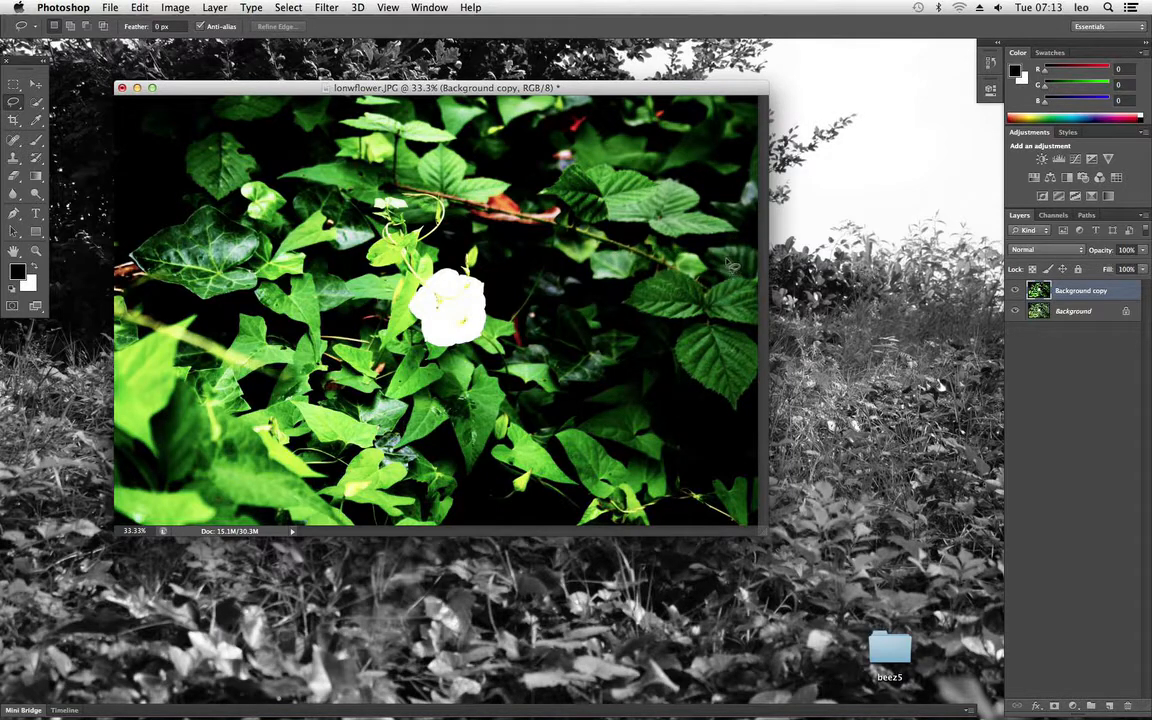
click(570, 235)
click(659, 255)
right_click(1079, 293)
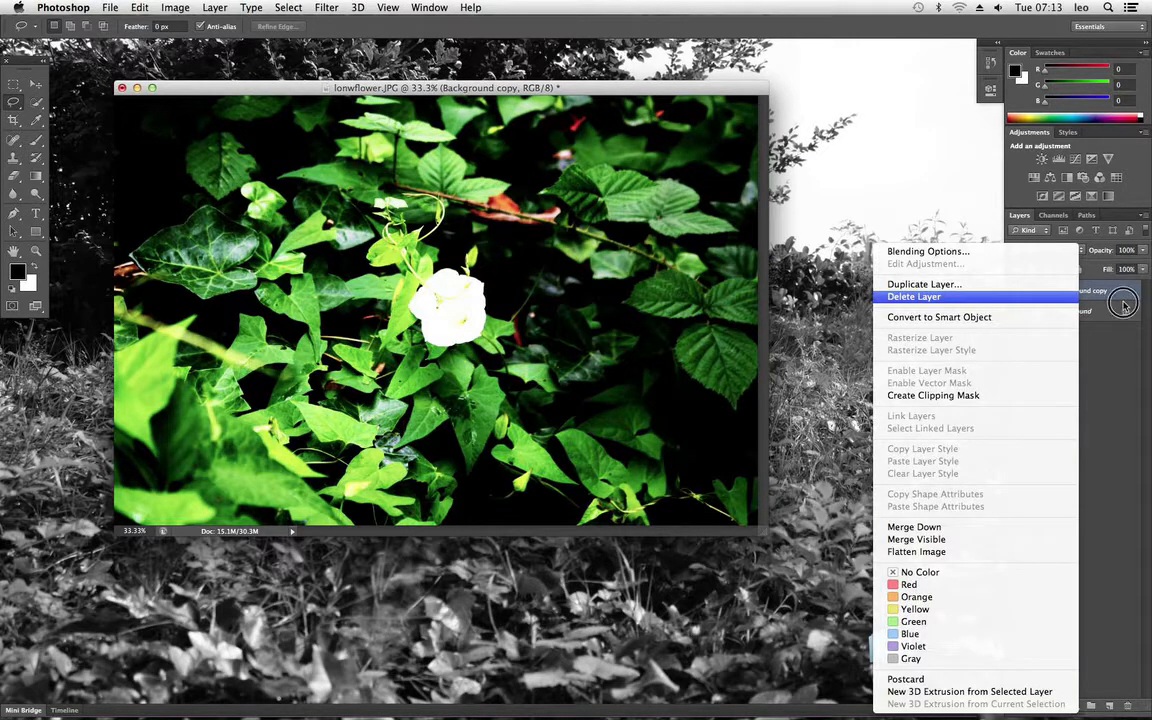
click(1114, 303)
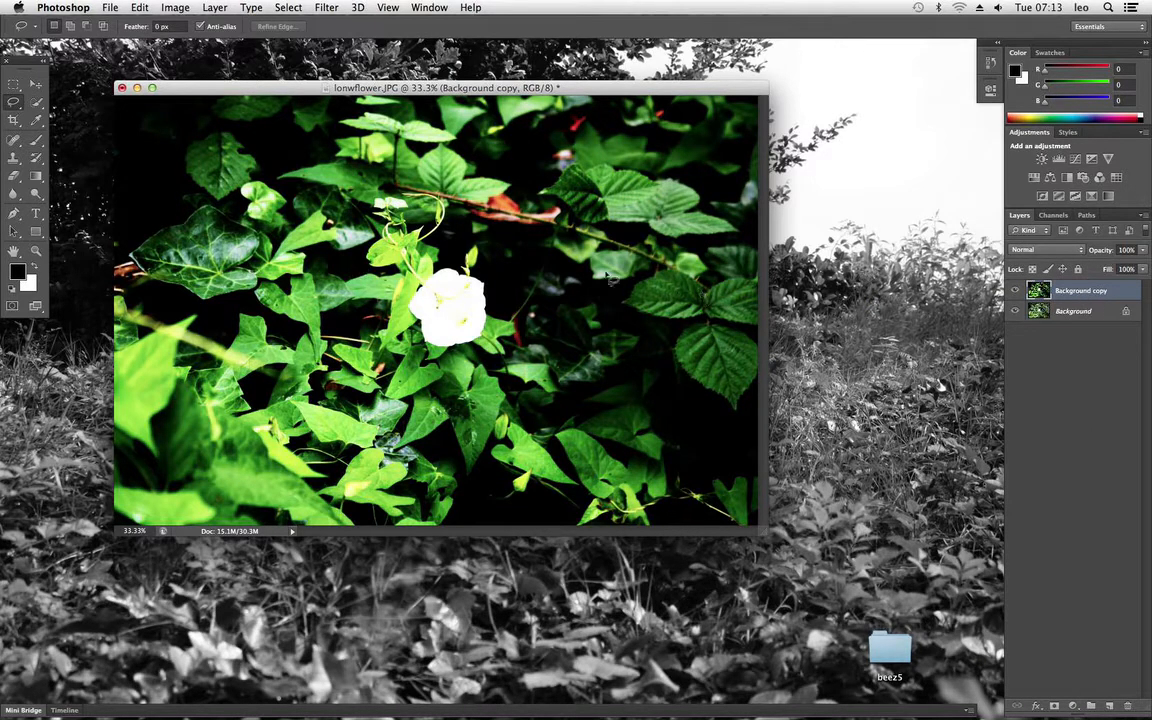
right_click(1079, 293)
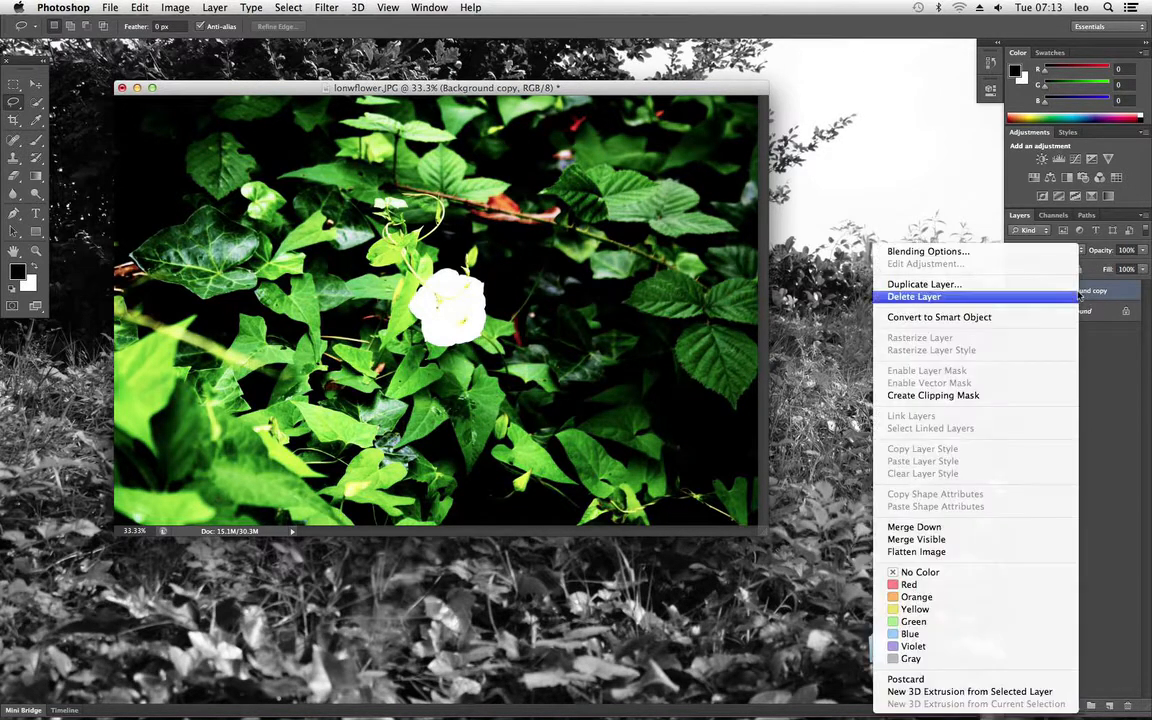
click(1123, 308)
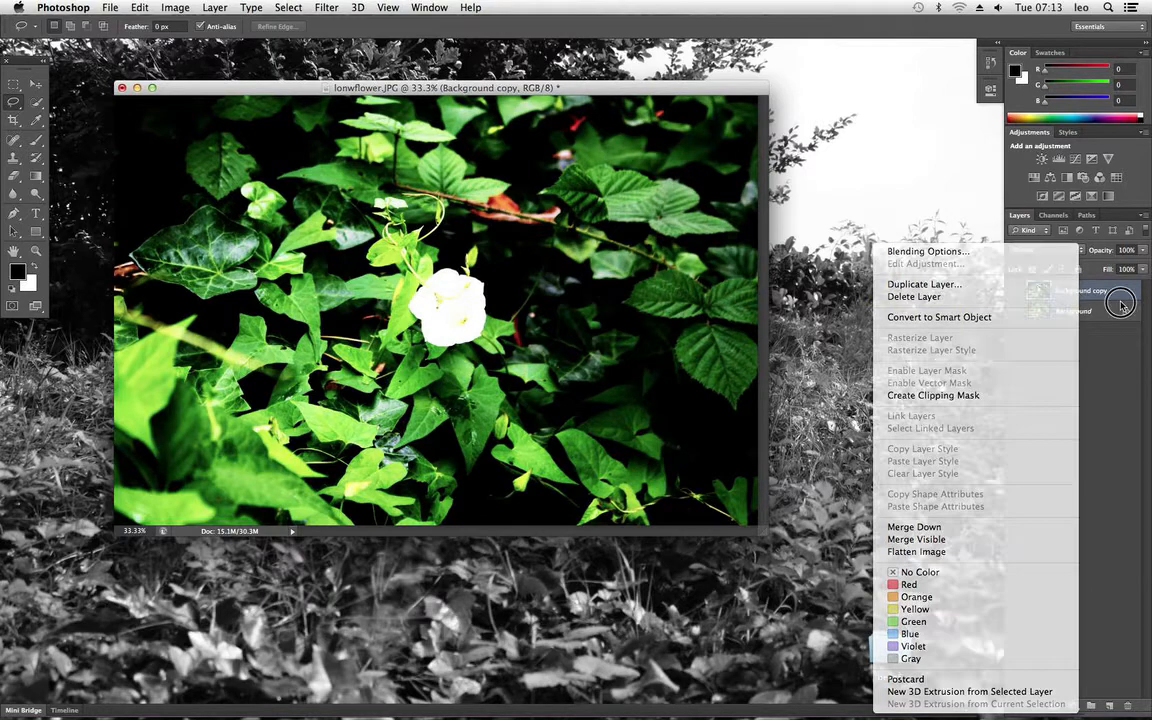
Step: Duplicate the Background copy layer as a hidden backup and make Background copy the active layer again
click(35, 143)
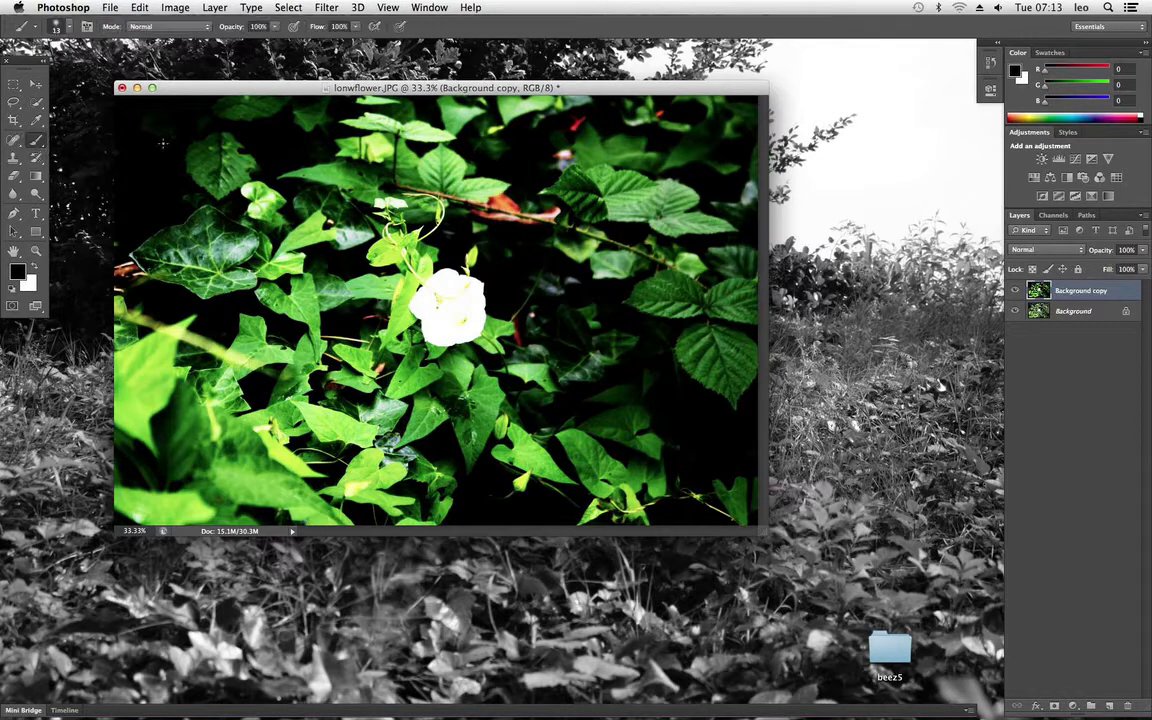
right_click(1070, 297)
click(998, 286)
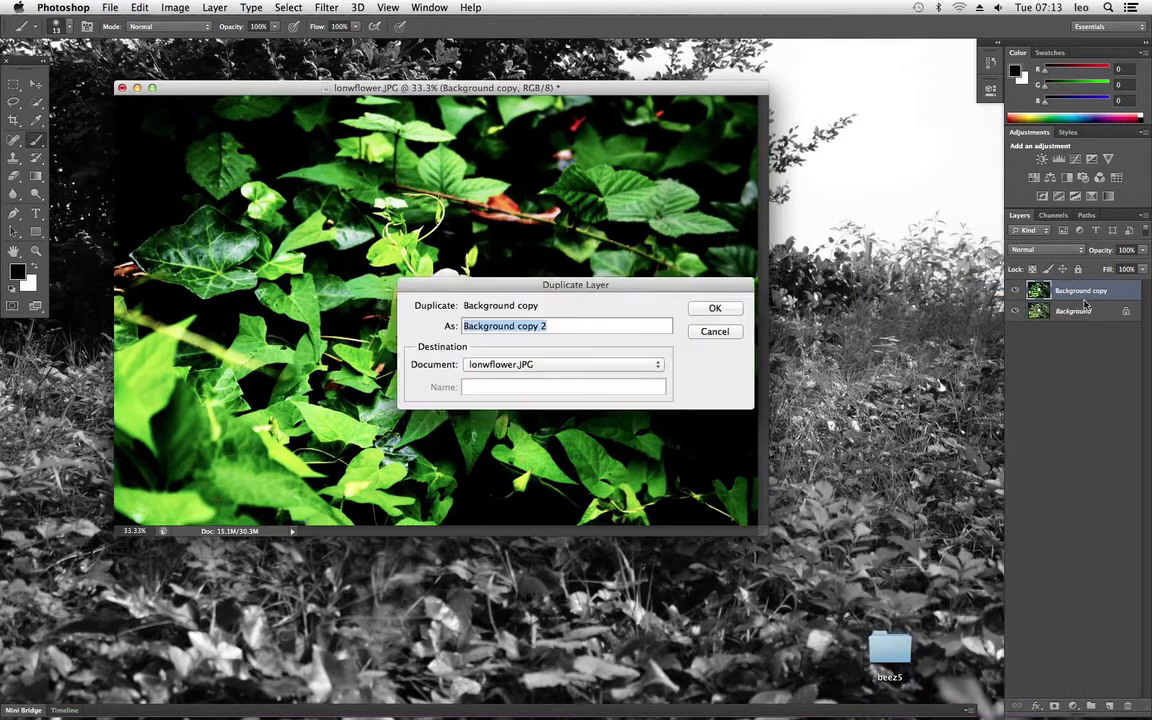
key(Return)
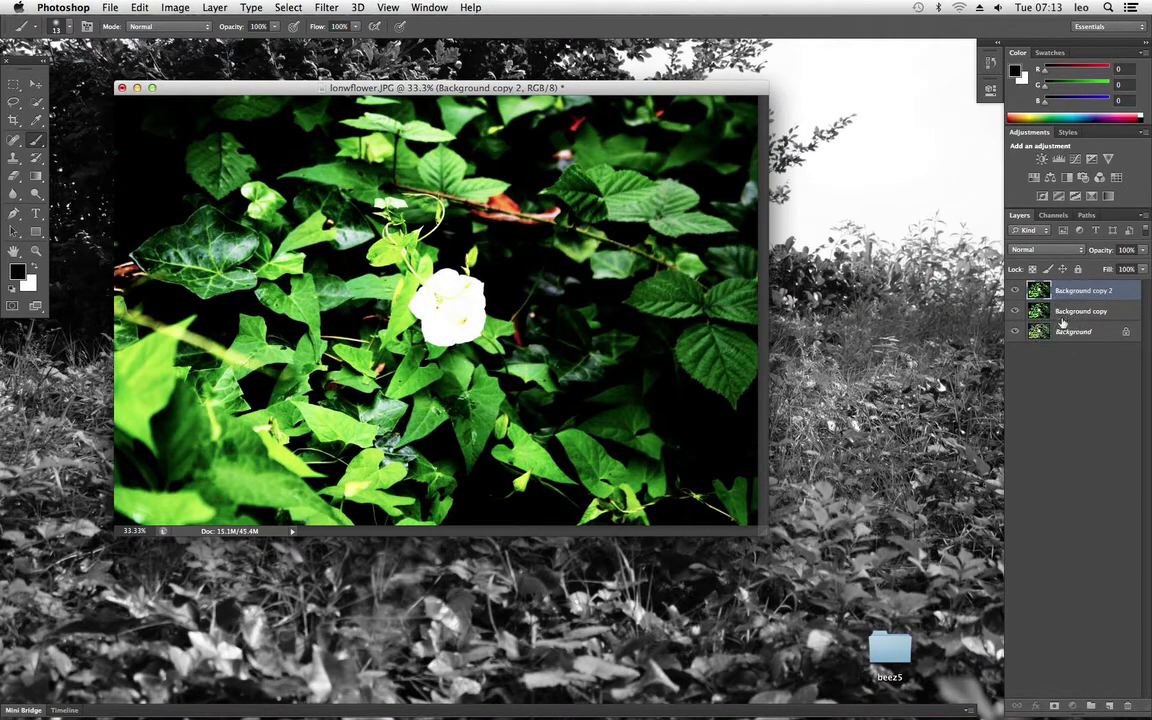
click(1015, 290)
click(1052, 312)
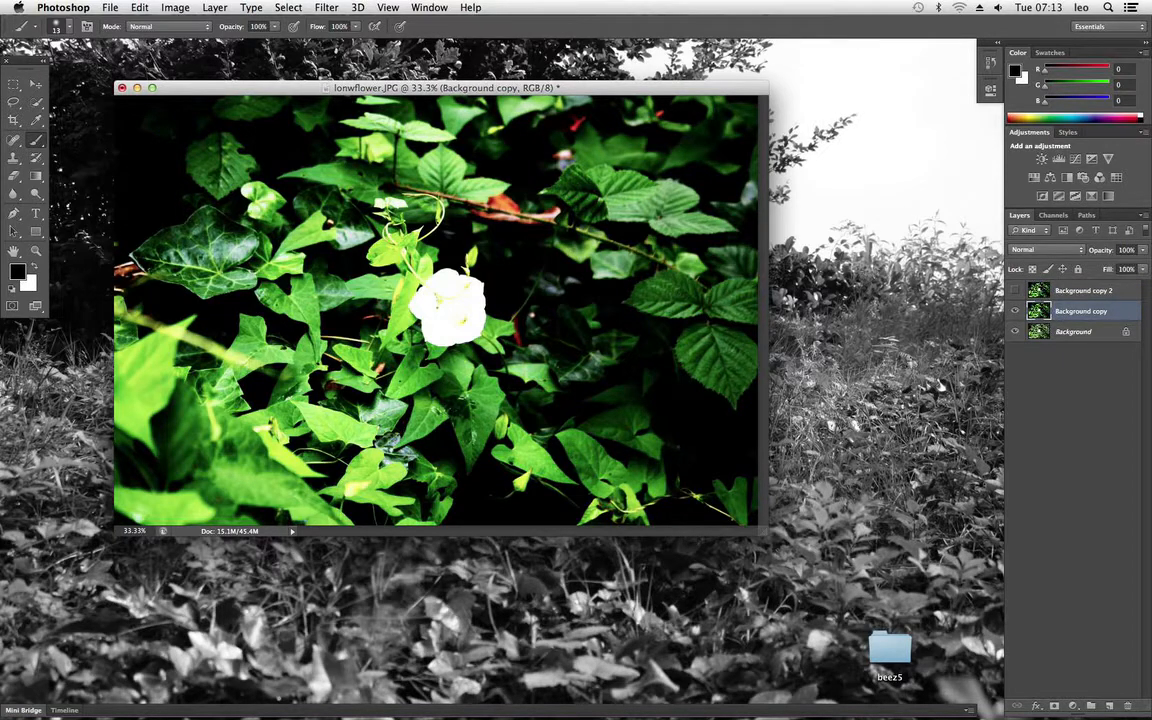
Step: Set up the Eraser tool with a soft brush of 289 px size and 0% hardness
click(31, 174)
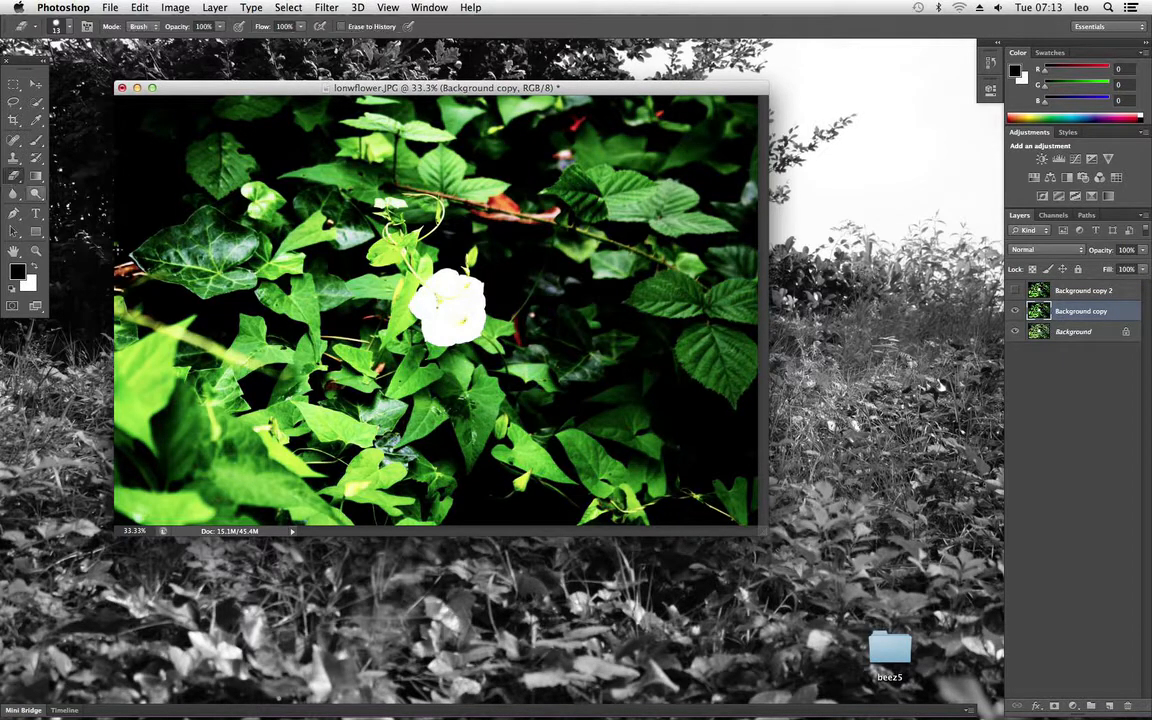
click(60, 26)
drag(31, 70, 88, 68)
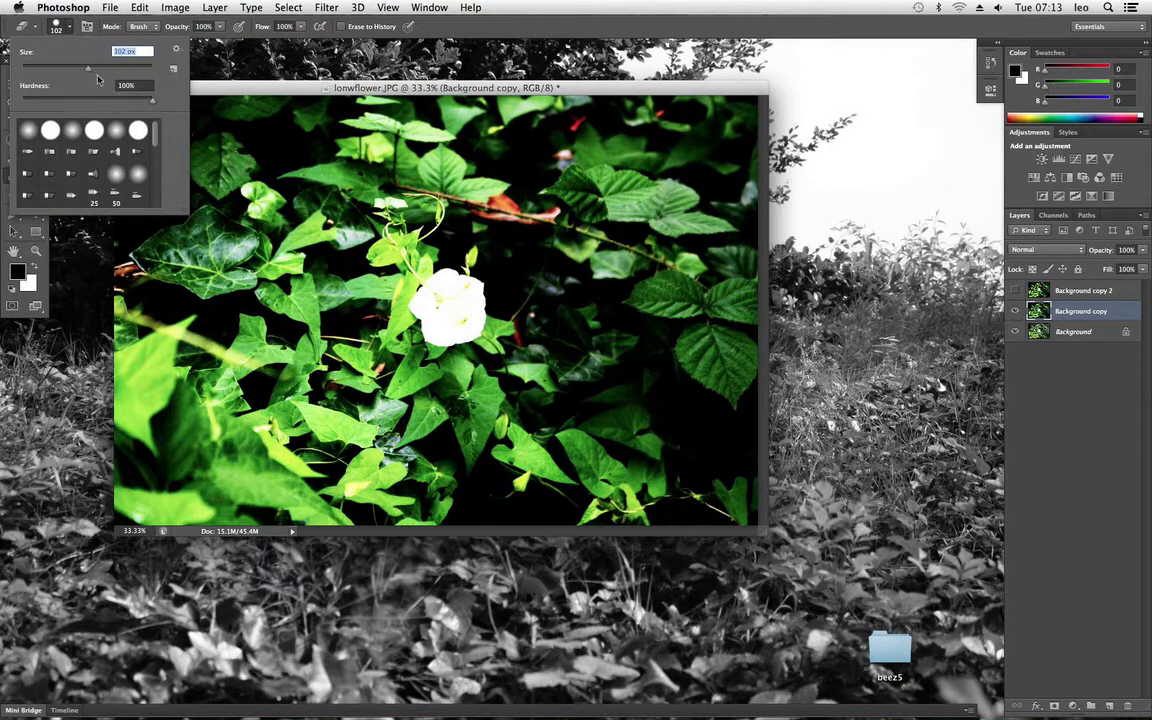
mouse_move(88, 68)
mouse_down()
mouse_move(126, 75)
mouse_move(105, 101)
mouse_move(14, 100)
mouse_up()
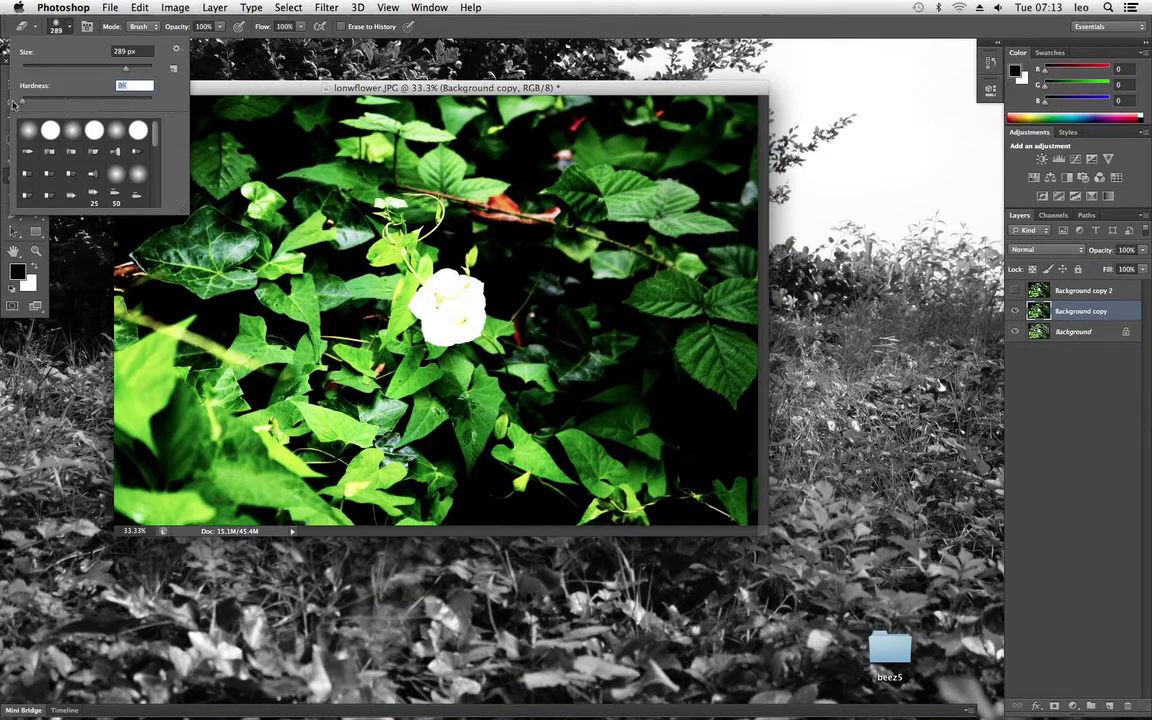
key(Return)
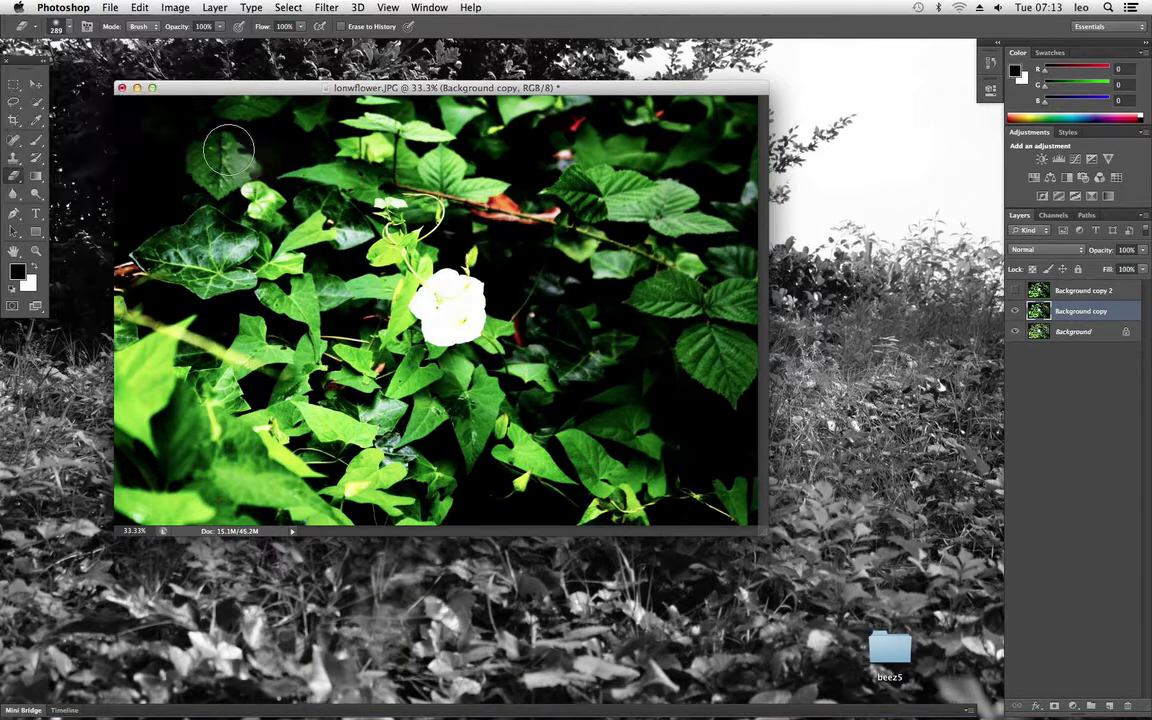
Step: Erase Background copy over the upper-left leaves, the white flower, the upper-right and lower-right leaves and the lower-left foliage
mouse_move(220, 152)
mouse_down()
mouse_move(228, 188)
mouse_move(237, 135)
mouse_move(199, 133)
mouse_up()
mouse_move(268, 255)
mouse_down()
mouse_move(175, 248)
mouse_move(140, 228)
mouse_move(175, 232)
mouse_move(160, 225)
mouse_move(192, 217)
mouse_move(201, 238)
mouse_move(190, 207)
mouse_move(195, 228)
mouse_move(178, 245)
mouse_move(242, 282)
mouse_up()
mouse_move(217, 235)
mouse_down()
mouse_move(405, 172)
mouse_move(396, 140)
mouse_move(370, 133)
mouse_move(420, 158)
mouse_move(425, 145)
mouse_move(400, 133)
mouse_move(505, 192)
mouse_move(464, 234)
mouse_move(473, 285)
mouse_move(527, 255)
mouse_move(695, 212)
mouse_move(645, 202)
mouse_up()
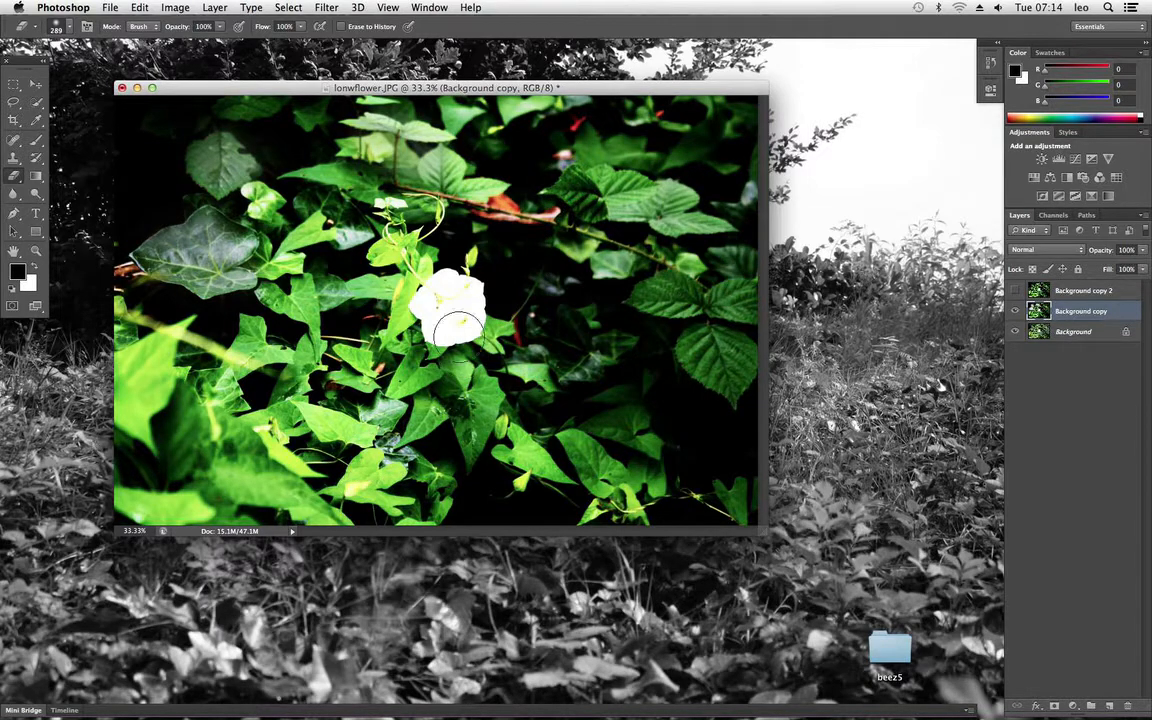
mouse_move(453, 329)
mouse_down()
mouse_move(464, 303)
mouse_move(448, 303)
mouse_move(459, 316)
mouse_up()
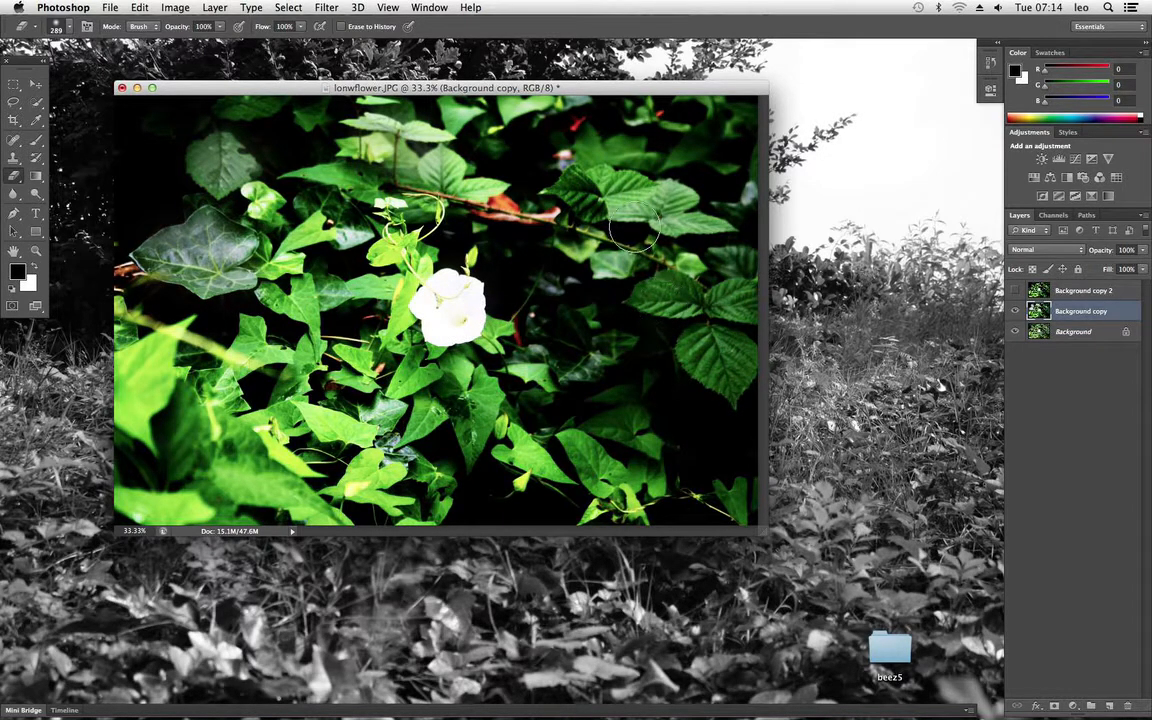
mouse_move(601, 194)
mouse_down()
mouse_move(674, 198)
mouse_move(660, 198)
mouse_move(680, 207)
mouse_move(660, 202)
mouse_move(720, 222)
mouse_up()
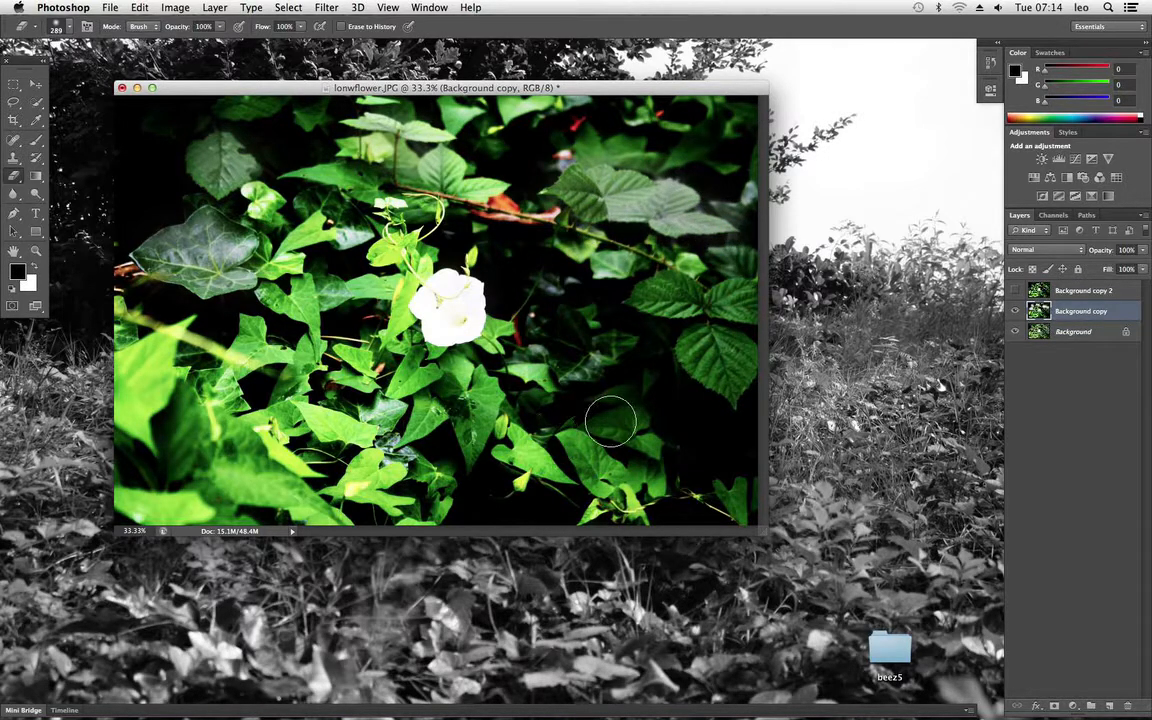
drag(565, 444, 610, 492)
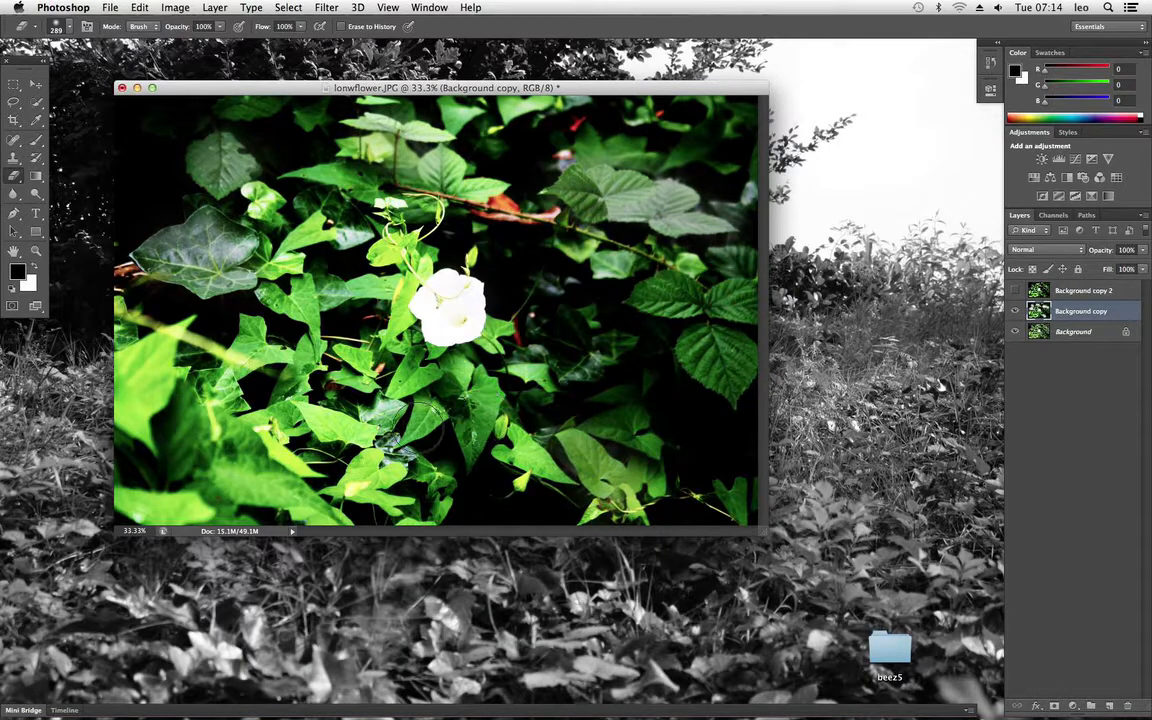
mouse_move(176, 318)
mouse_down()
mouse_move(145, 316)
mouse_move(130, 356)
mouse_move(165, 395)
mouse_move(130, 398)
mouse_up()
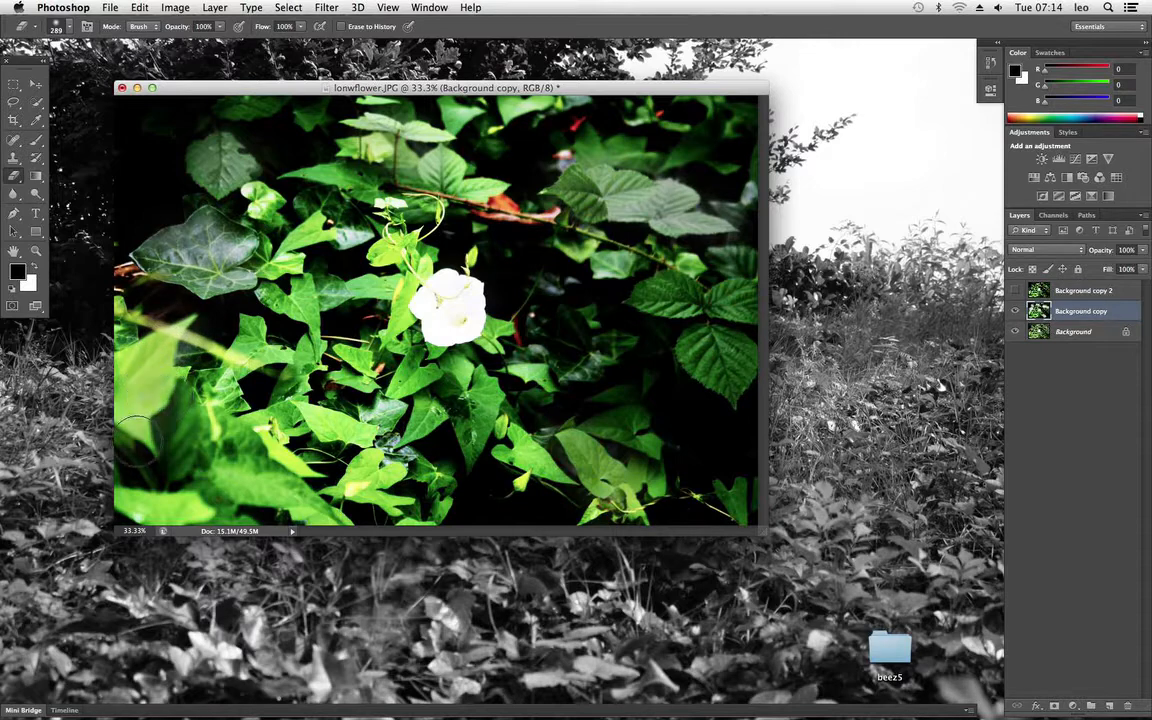
drag(245, 392, 335, 418)
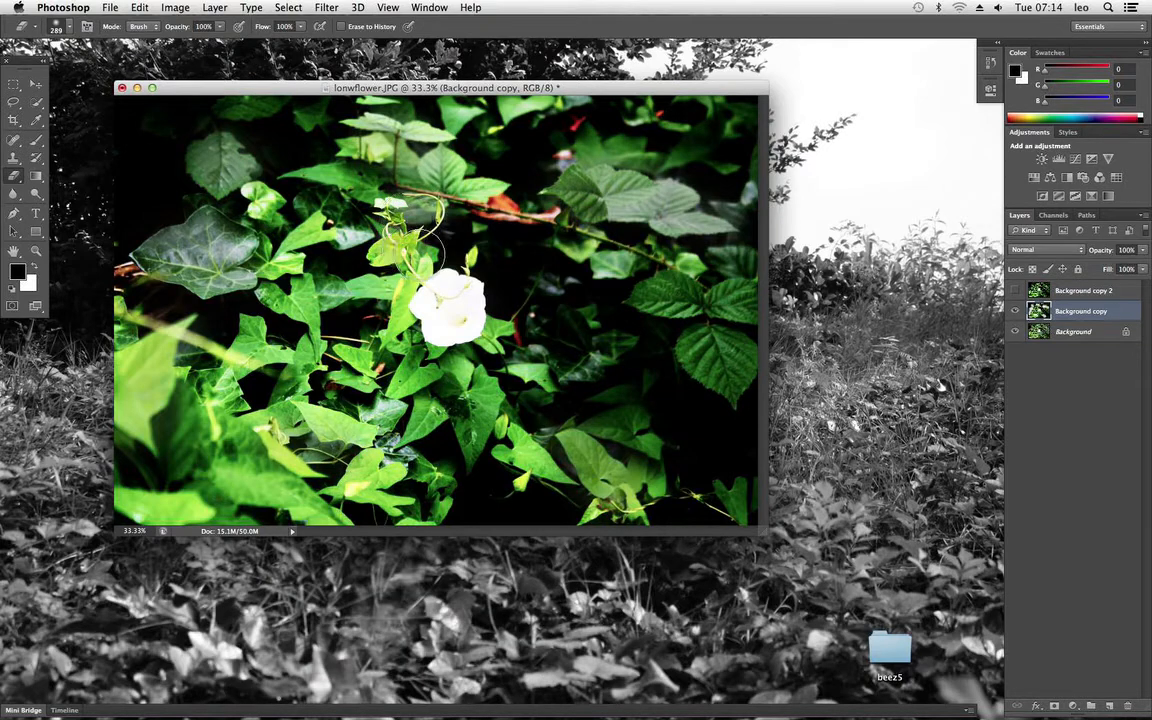
Step: Create a new empty layer with the default name, Normal mode and 100% opacity above Background copy 2
click(1099, 438)
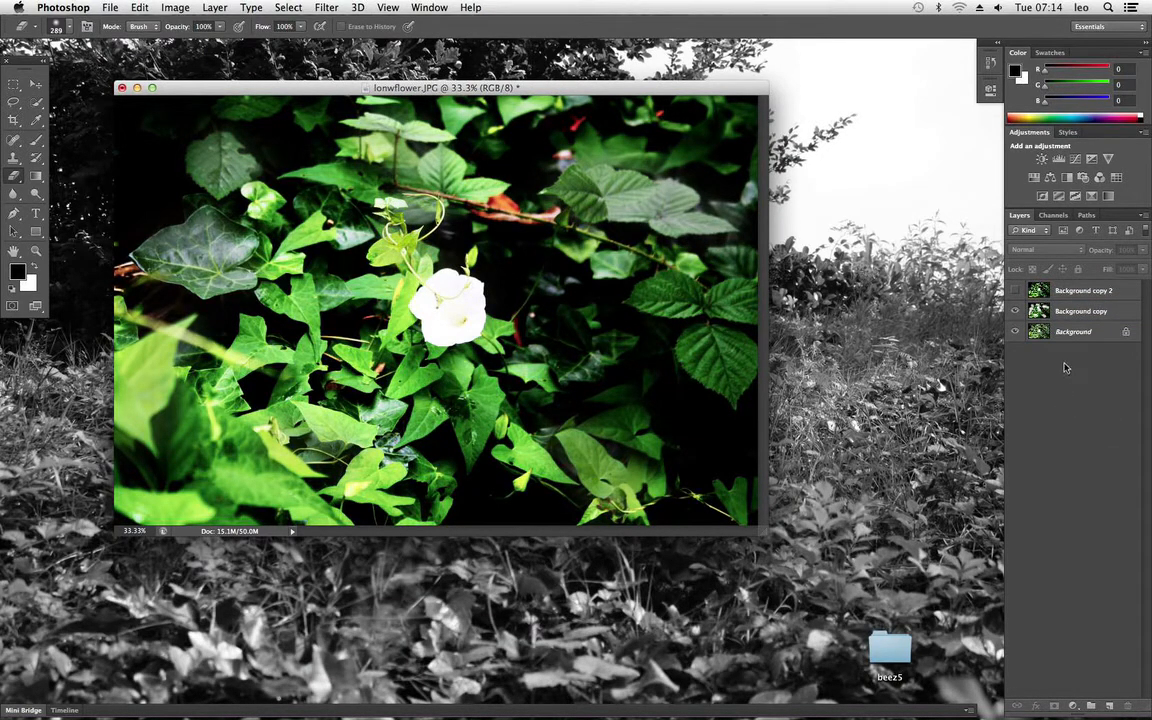
right_click(1060, 398)
click(1145, 218)
click(950, 201)
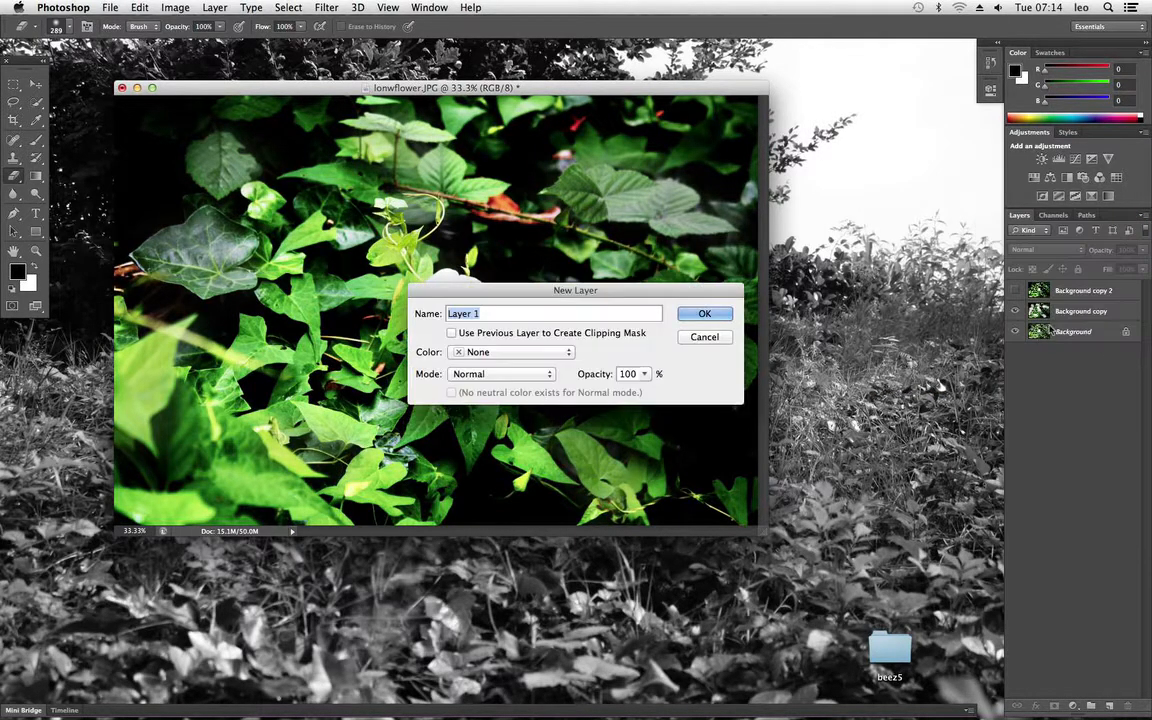
click(703, 314)
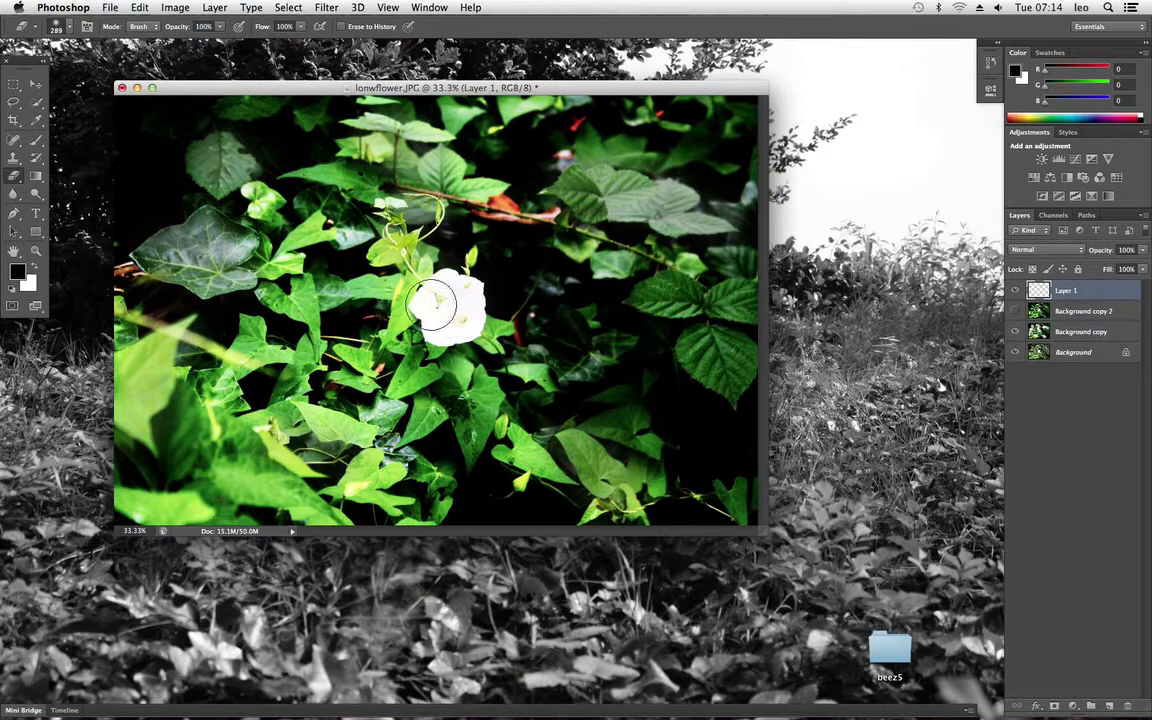
Step: Set up the Brush tool with pure red (ff0000) as the foreground colour and a 39 px soft tip
click(36, 141)
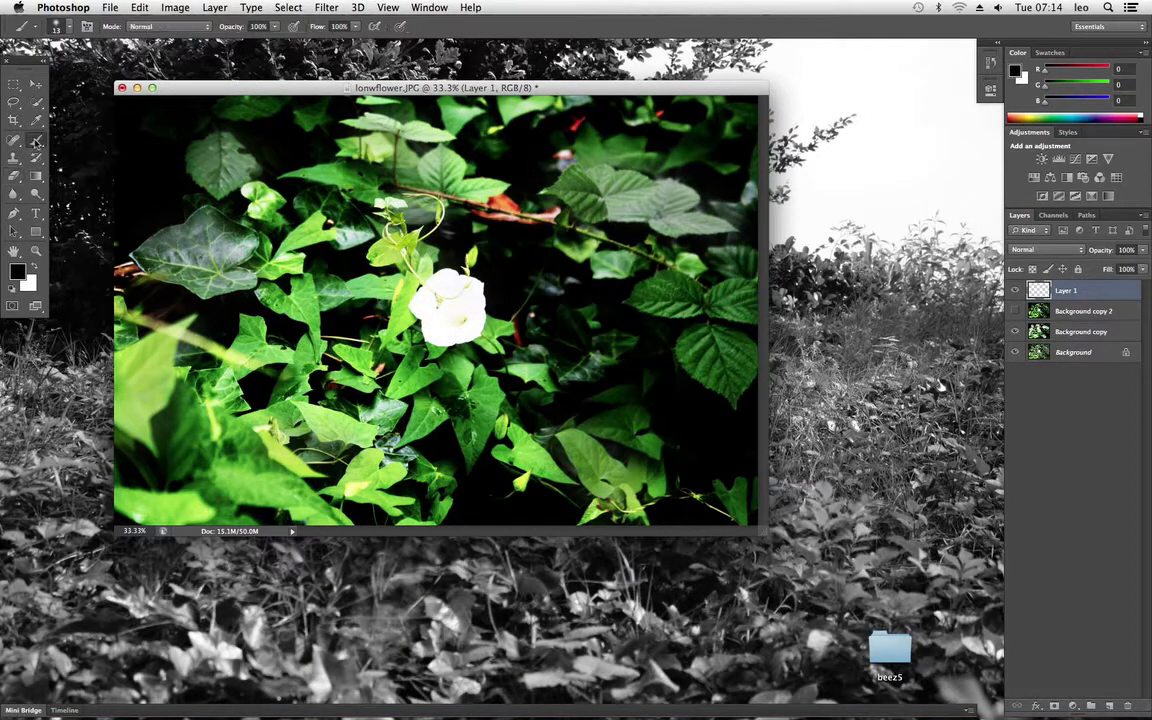
click(19, 271)
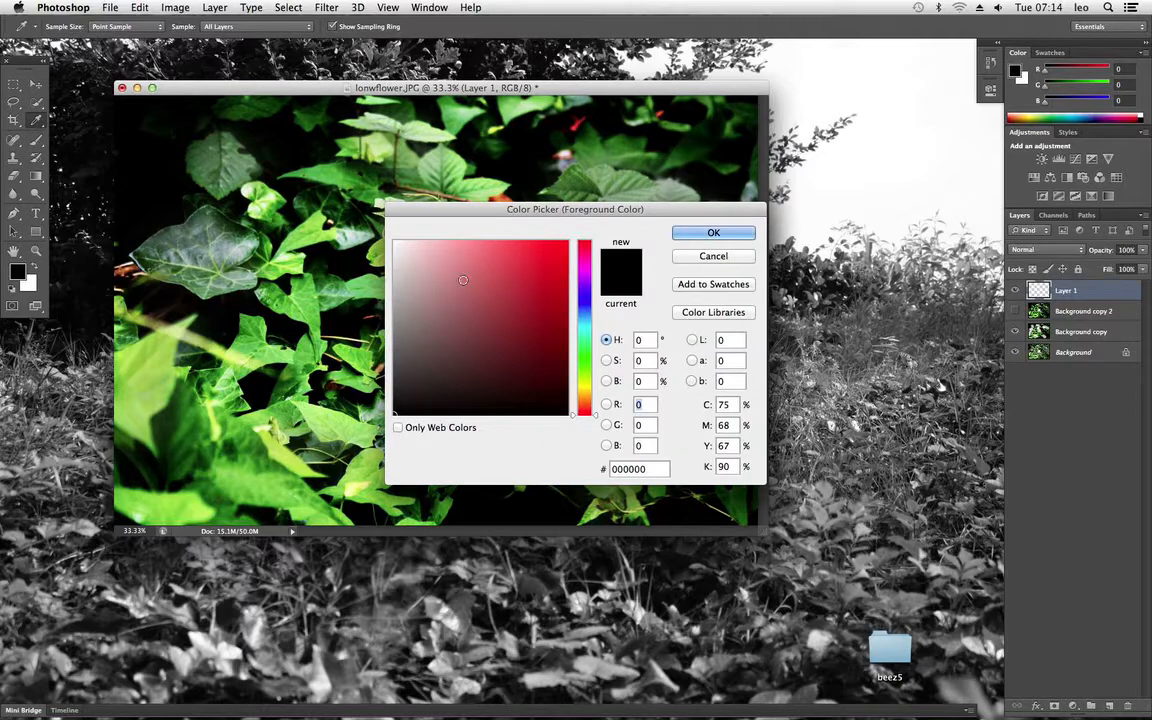
click(567, 241)
click(699, 235)
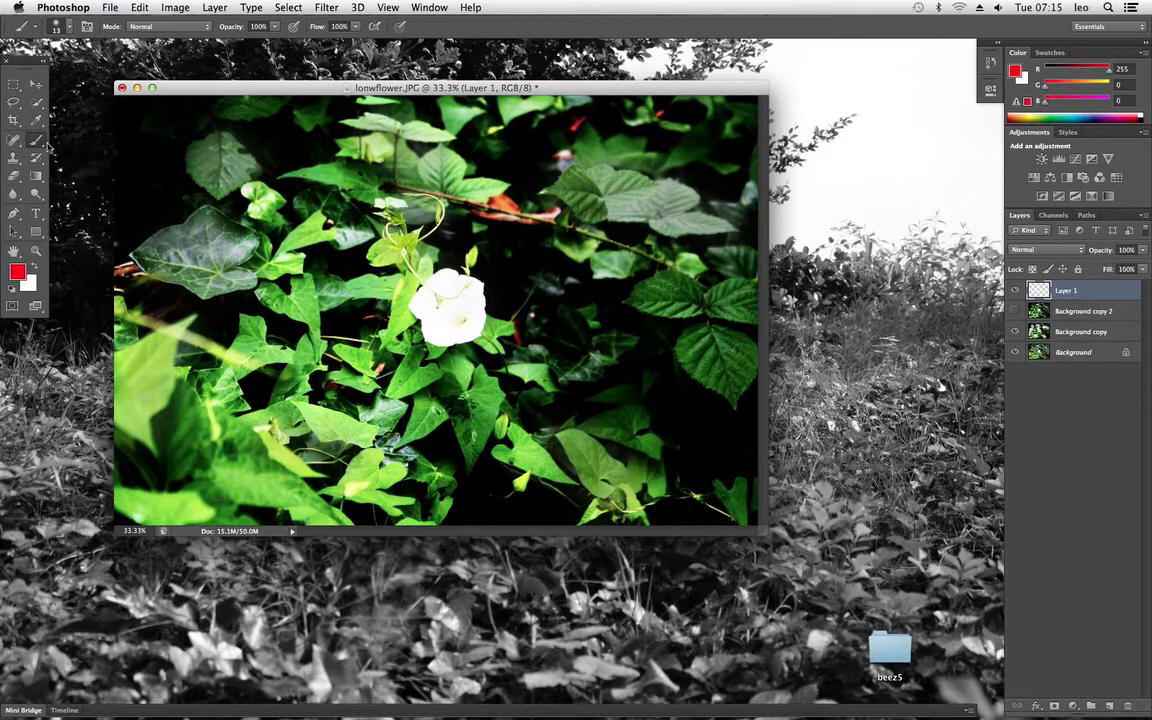
click(58, 27)
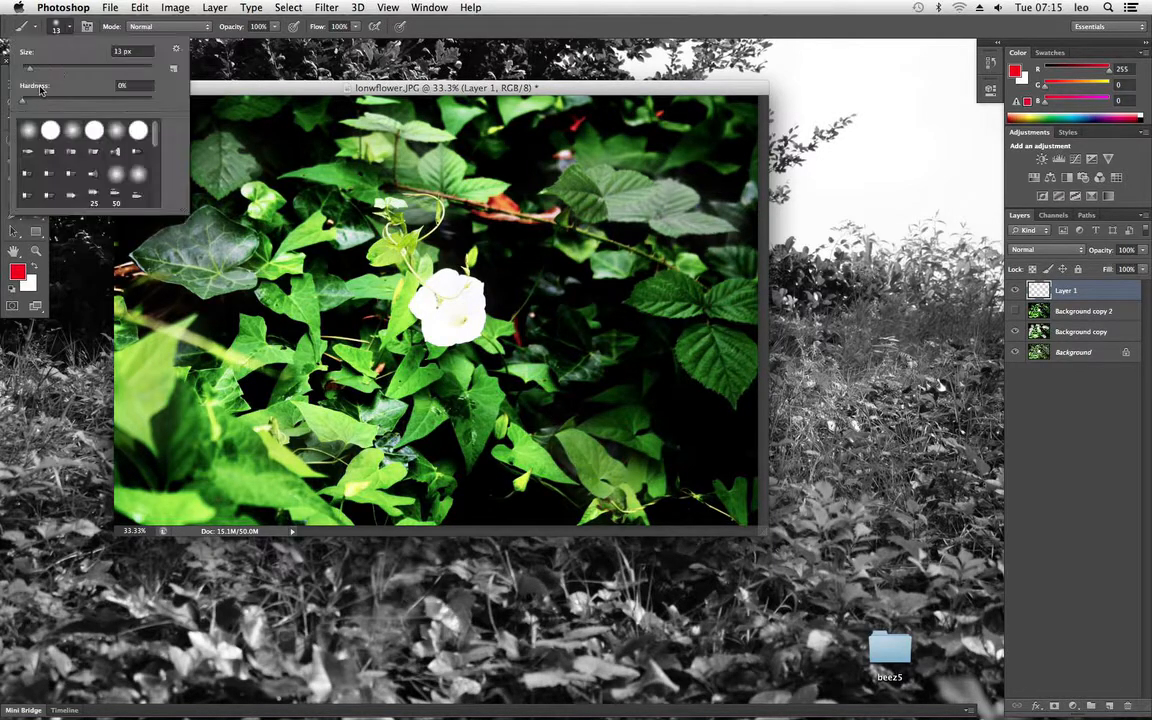
drag(62, 70, 46, 67)
Step: Paint red over the middle of the dark leaf to the right of the white flower on Layer 1
click(666, 302)
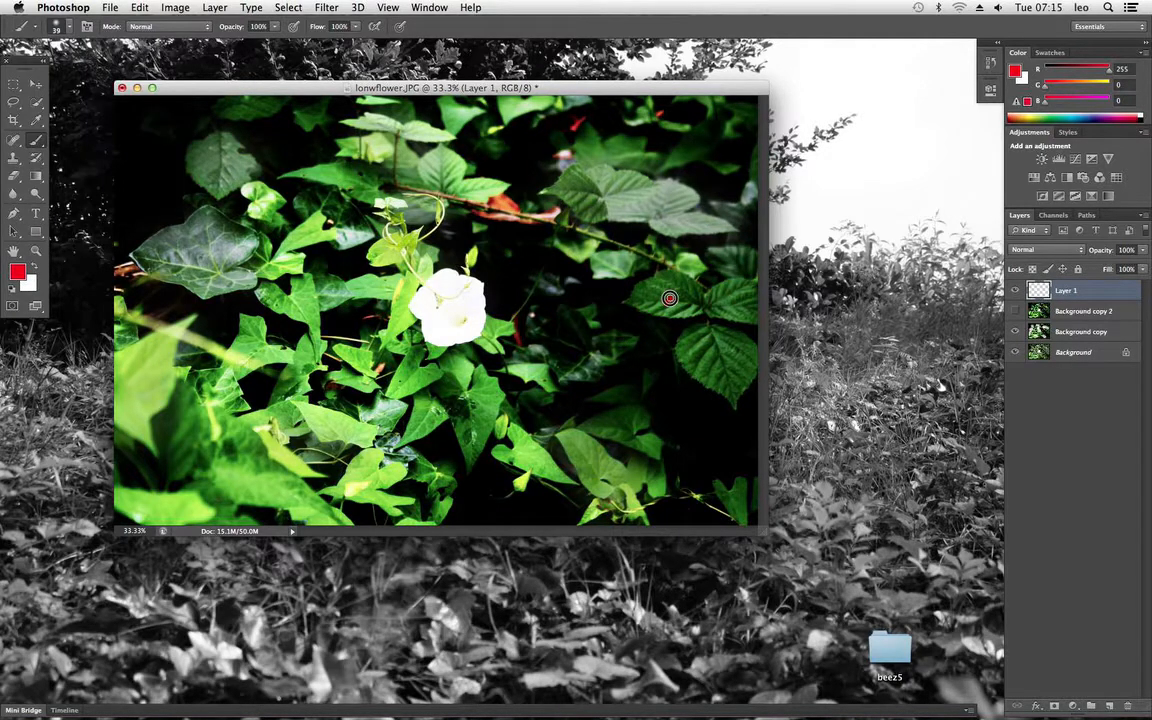
mouse_move(659, 311)
mouse_down()
mouse_move(665, 297)
mouse_move(647, 305)
mouse_up()
mouse_move(686, 306)
mouse_down()
mouse_move(700, 304)
mouse_move(682, 314)
mouse_up()
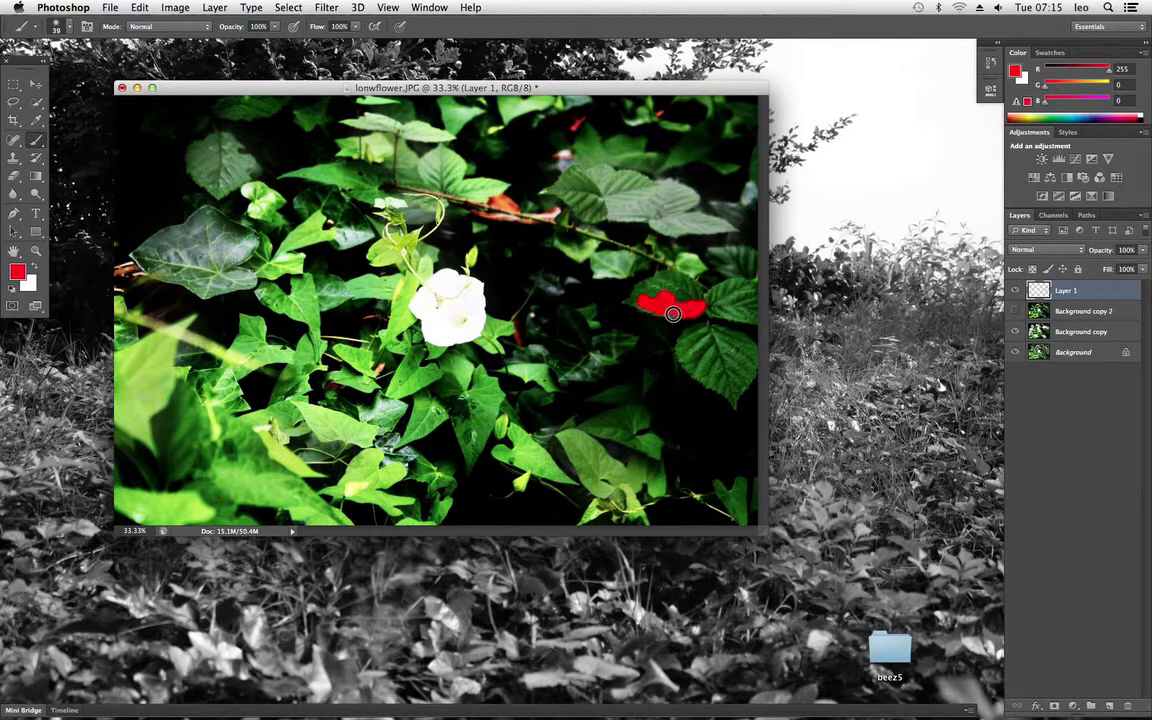
Step: Set Layer 1's blending mode to Multiply
click(1078, 250)
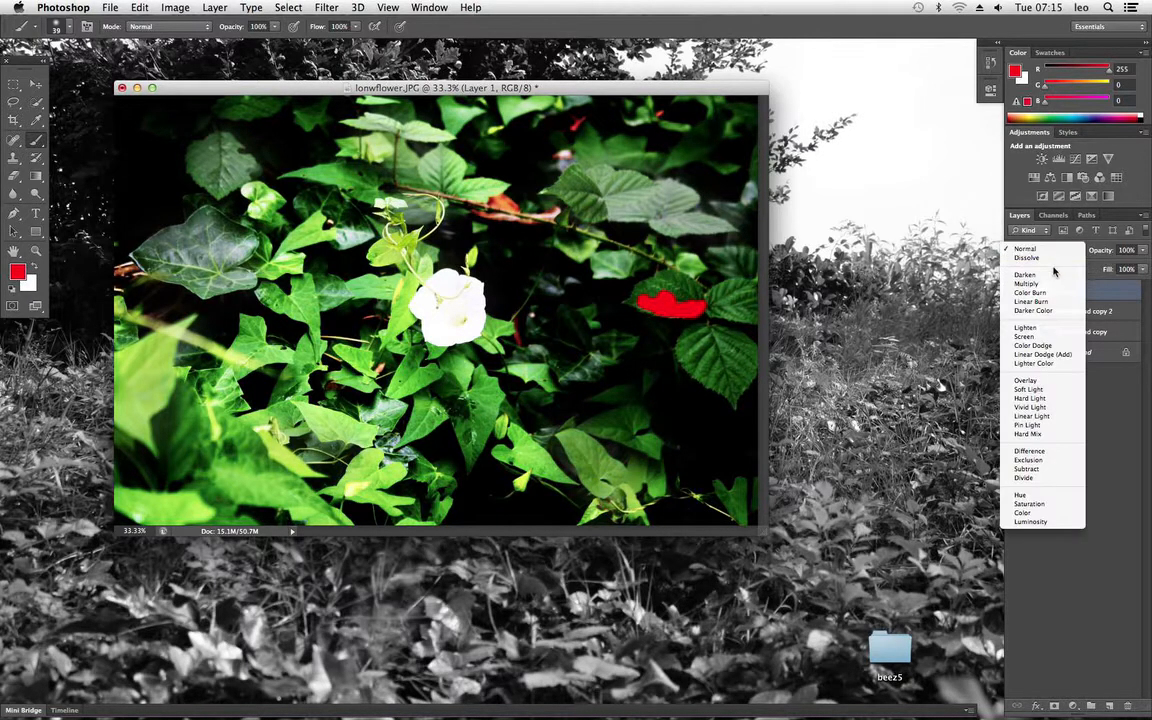
click(1048, 268)
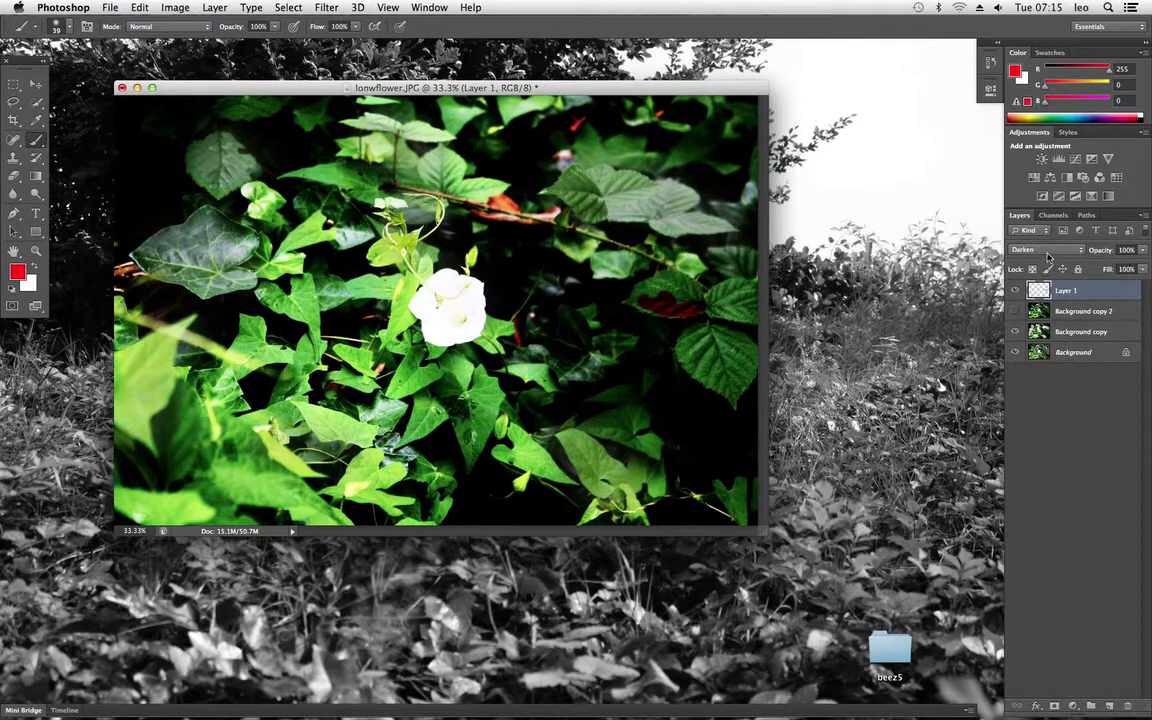
click(1045, 253)
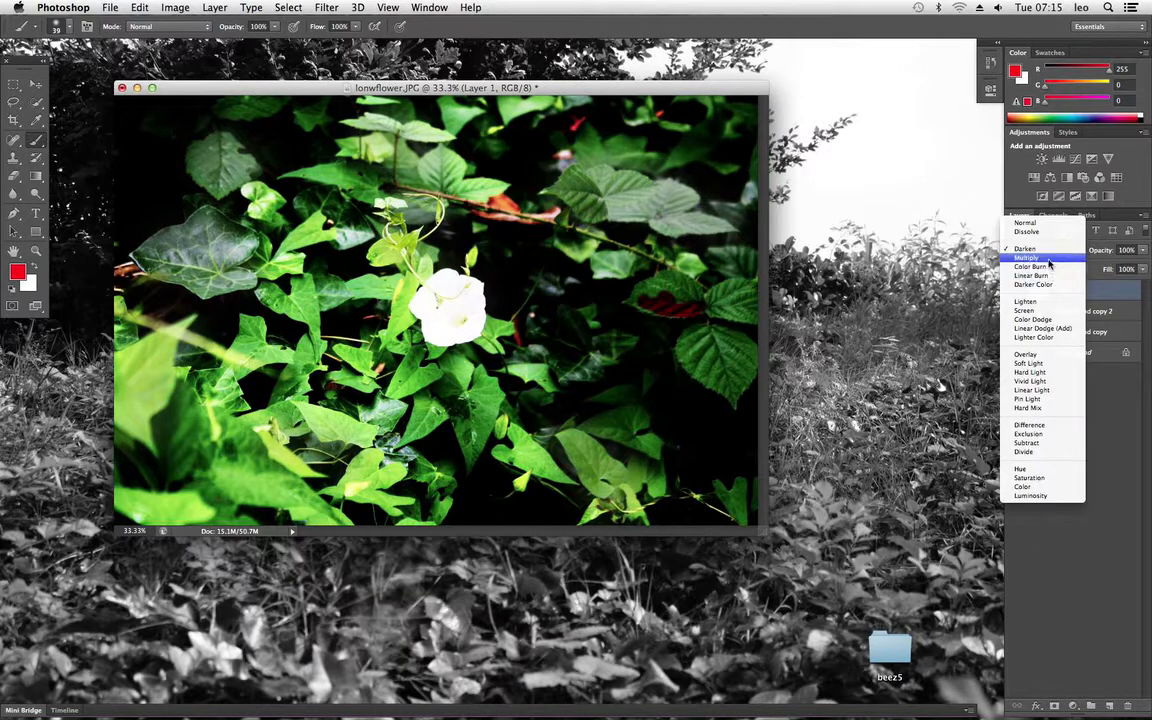
click(1049, 260)
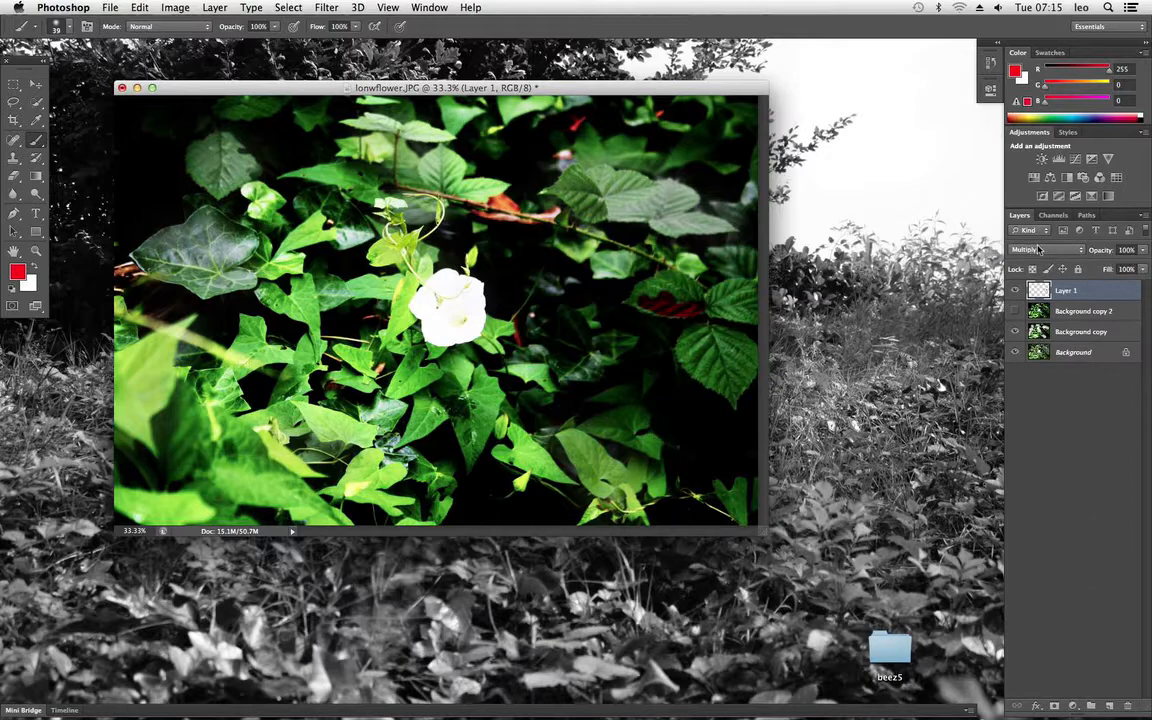
click(1039, 250)
click(1035, 251)
Step: Enlarge the brush to 95 px
click(70, 28)
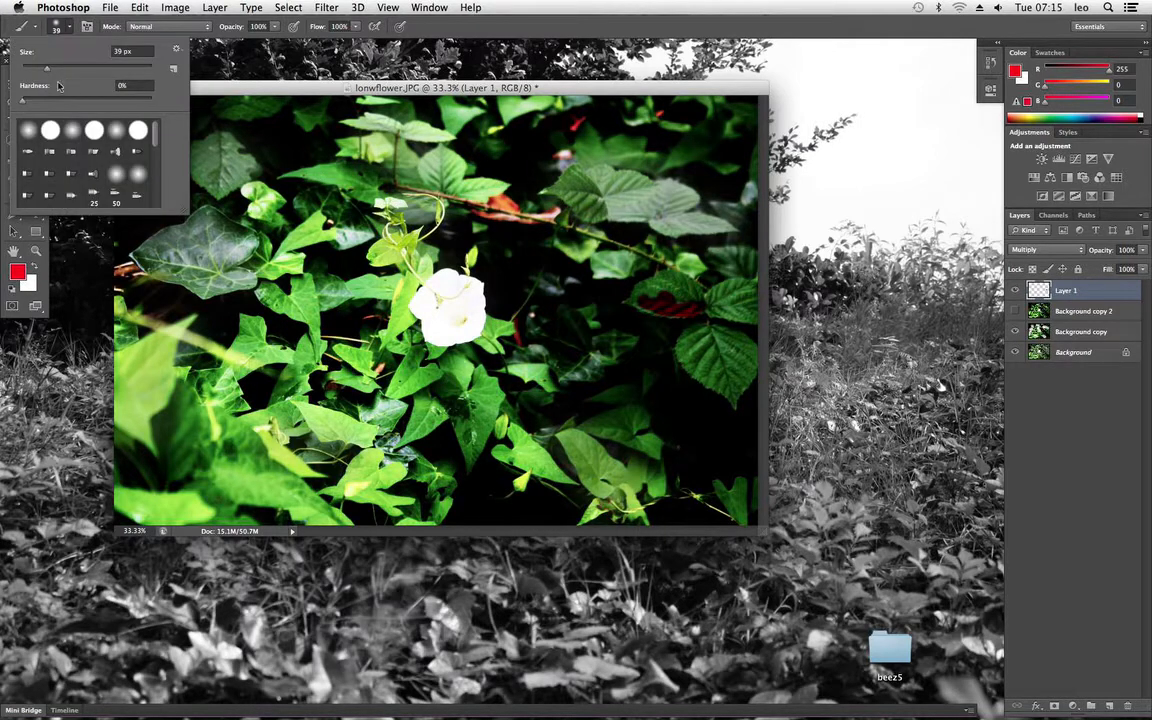
drag(44, 68, 58, 68)
drag(58, 68, 73, 74)
drag(74, 75, 92, 77)
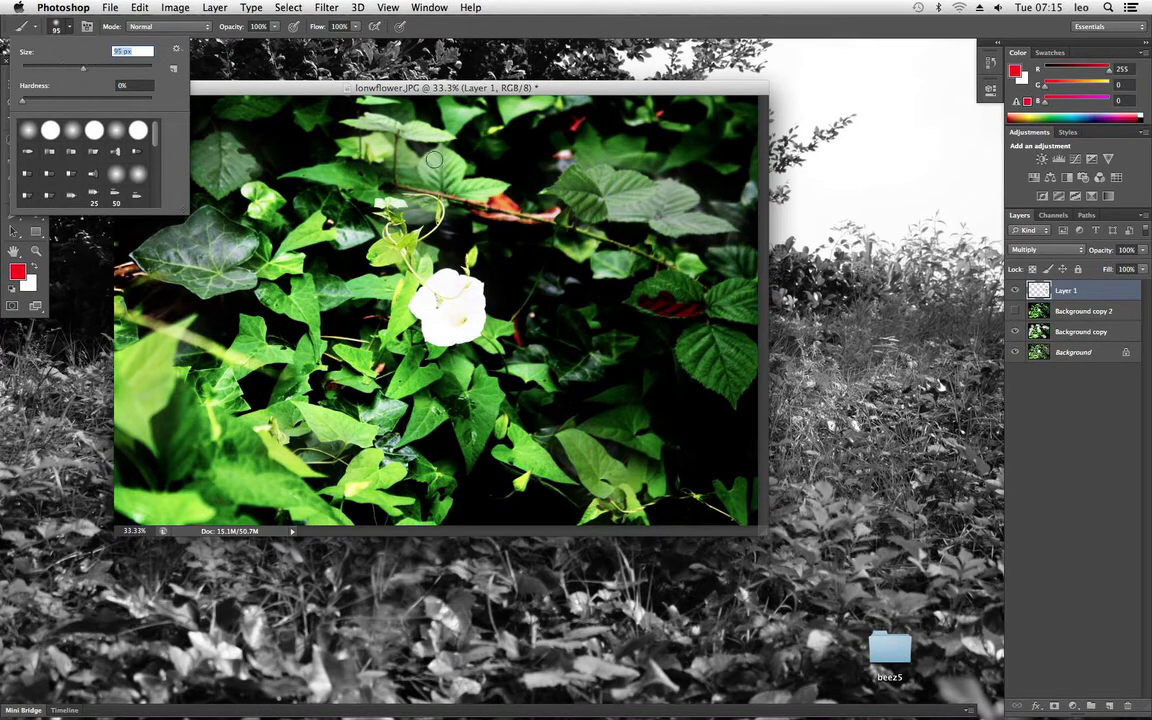
Step: Paint the rest of the leaf to the right of the white flower red, out to its edges
click(667, 301)
click(678, 295)
click(648, 300)
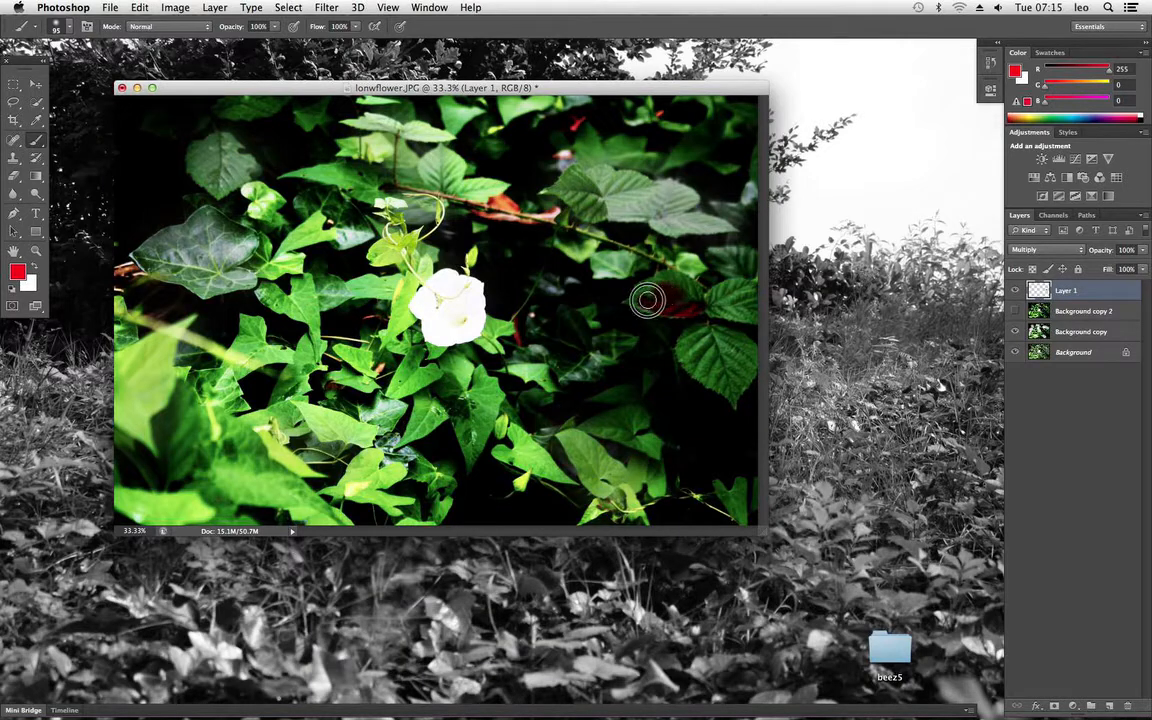
mouse_move(648, 300)
mouse_down()
mouse_move(669, 285)
mouse_move(661, 291)
mouse_move(691, 294)
mouse_up()
click(675, 287)
click(680, 291)
click(674, 285)
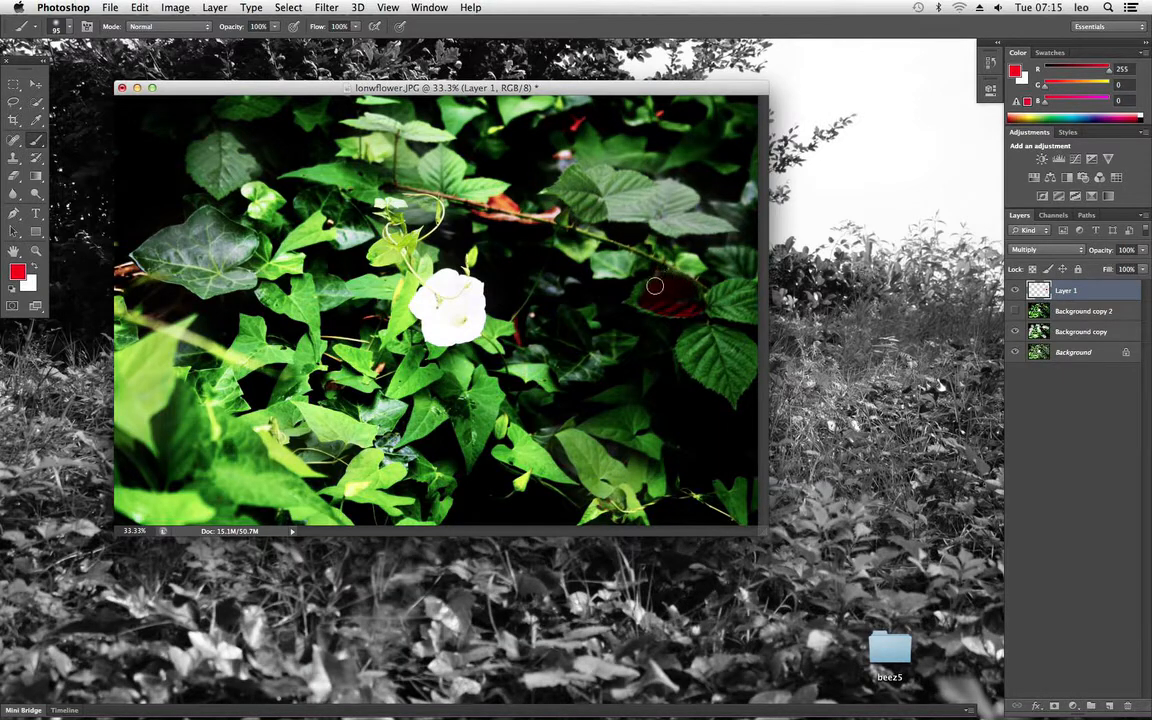
click(656, 290)
click(656, 290)
mouse_move(638, 301)
mouse_down()
mouse_move(651, 295)
mouse_move(635, 301)
mouse_move(688, 318)
mouse_up()
Step: Paint the large leaf below the first red one and the round leaf in the photo's upper-left area red
click(697, 351)
mouse_move(697, 351)
mouse_down()
mouse_move(692, 343)
mouse_move(711, 338)
mouse_up()
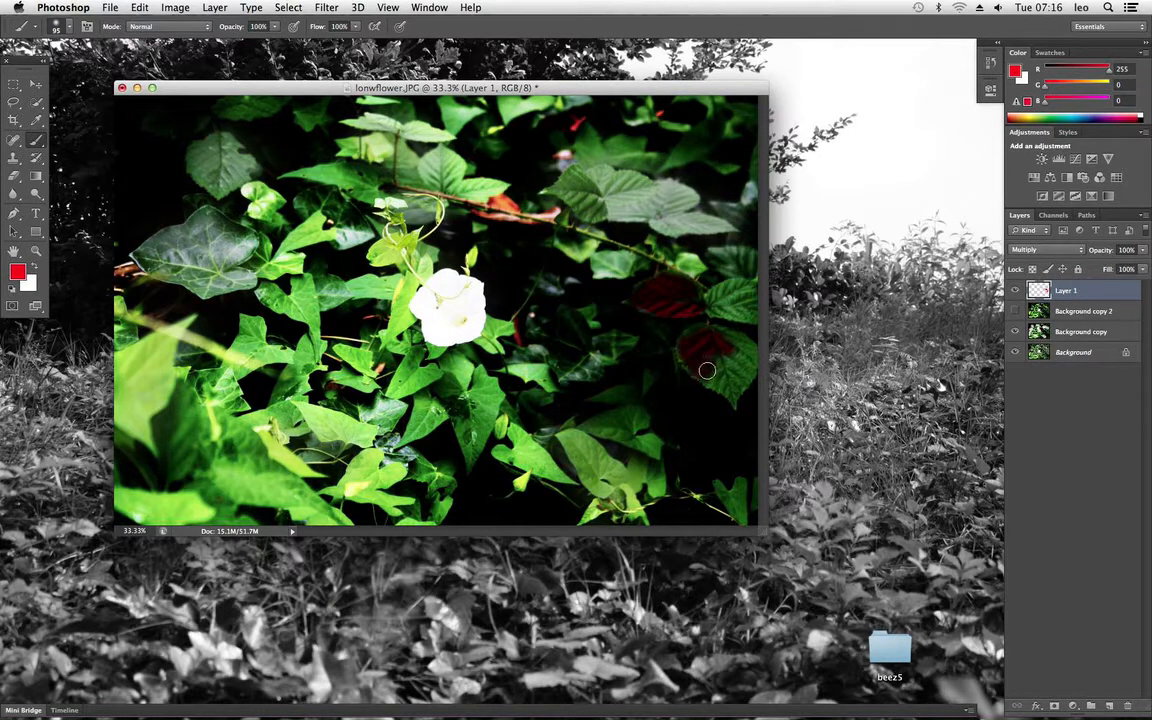
drag(685, 352, 735, 403)
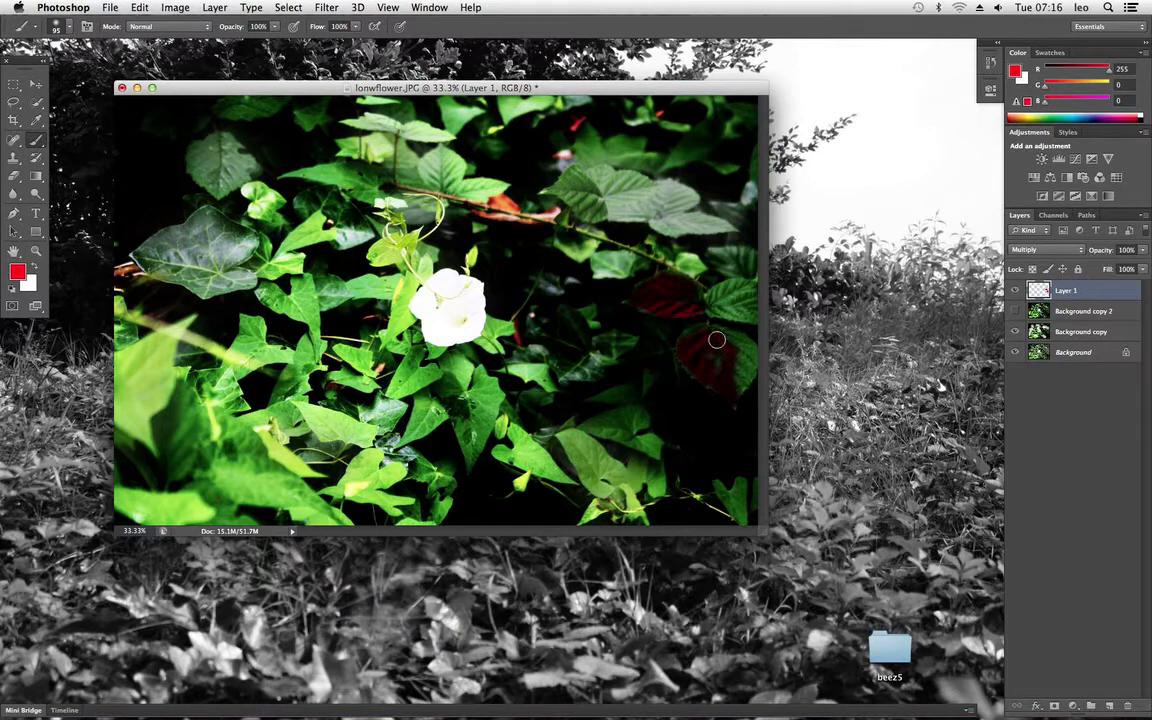
mouse_move(719, 337)
mouse_down()
mouse_move(740, 350)
mouse_move(725, 341)
mouse_move(743, 360)
mouse_move(724, 354)
mouse_move(749, 365)
mouse_move(743, 357)
mouse_move(745, 380)
mouse_up()
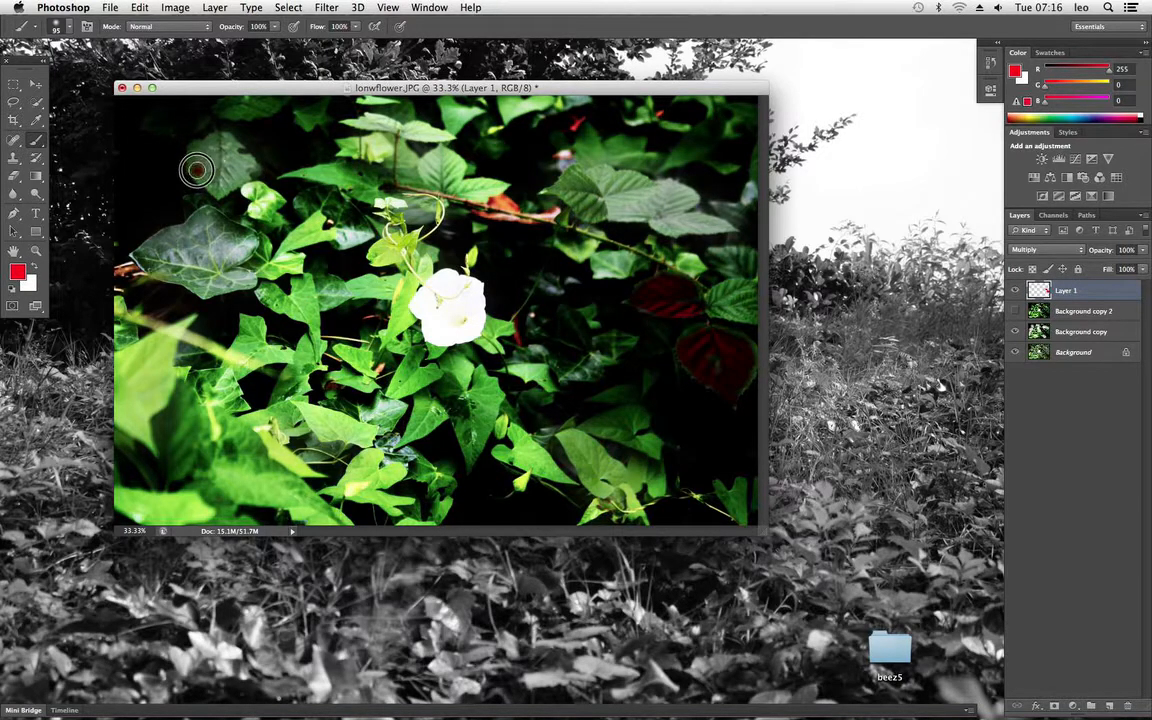
mouse_move(192, 166)
mouse_down()
mouse_move(198, 149)
mouse_move(212, 187)
mouse_move(183, 145)
mouse_move(188, 132)
mouse_move(213, 133)
mouse_move(246, 164)
mouse_move(221, 159)
mouse_move(223, 178)
mouse_move(244, 167)
mouse_move(215, 178)
mouse_move(247, 161)
mouse_move(239, 177)
mouse_up()
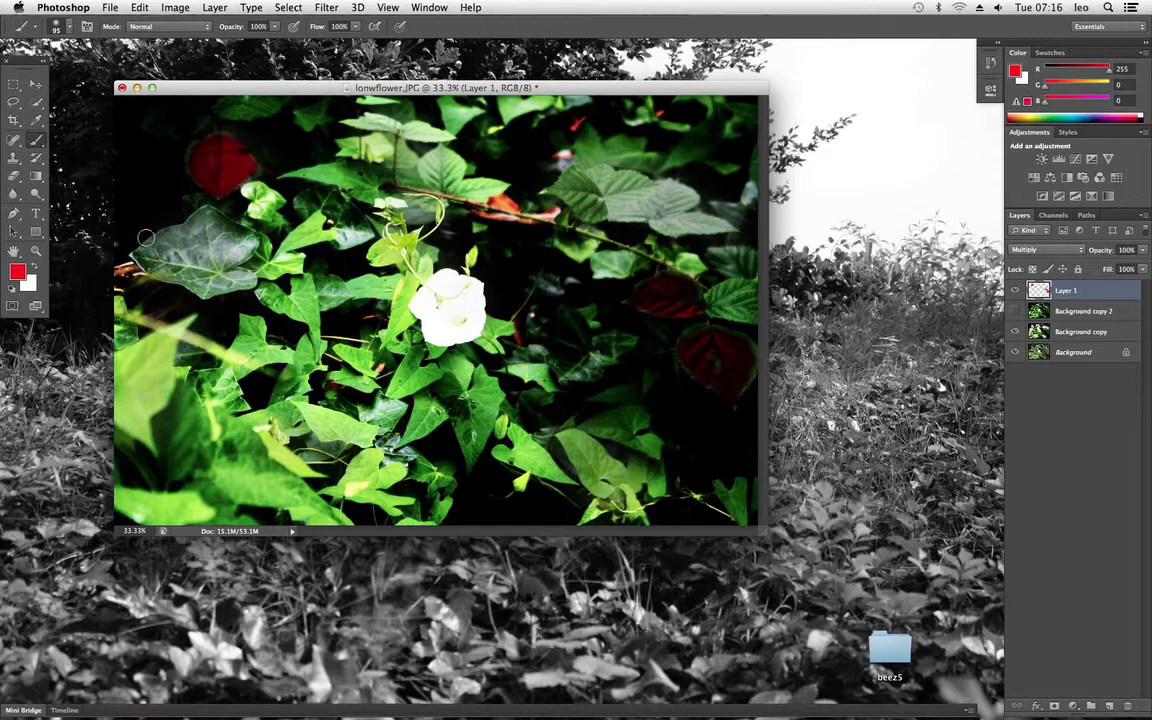
Step: Change the foreground colour to blue (0096ff) and paint one leaf below right and one leaf above right of the flower
click(22, 271)
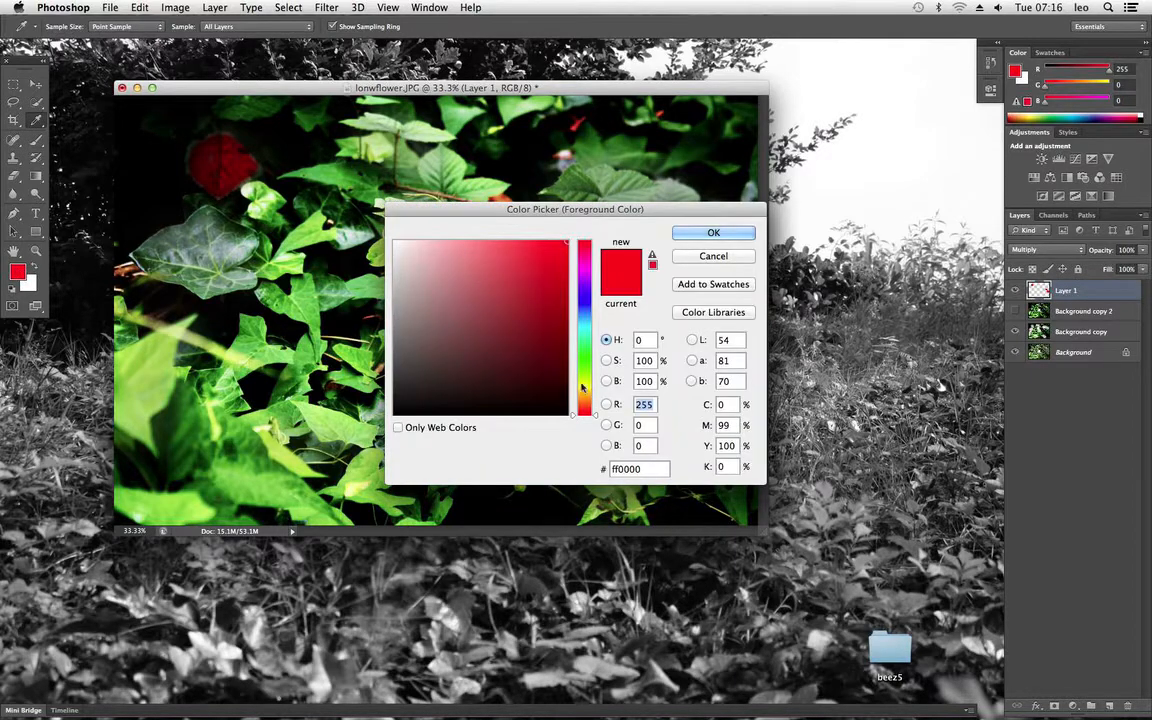
drag(577, 372, 594, 316)
click(713, 232)
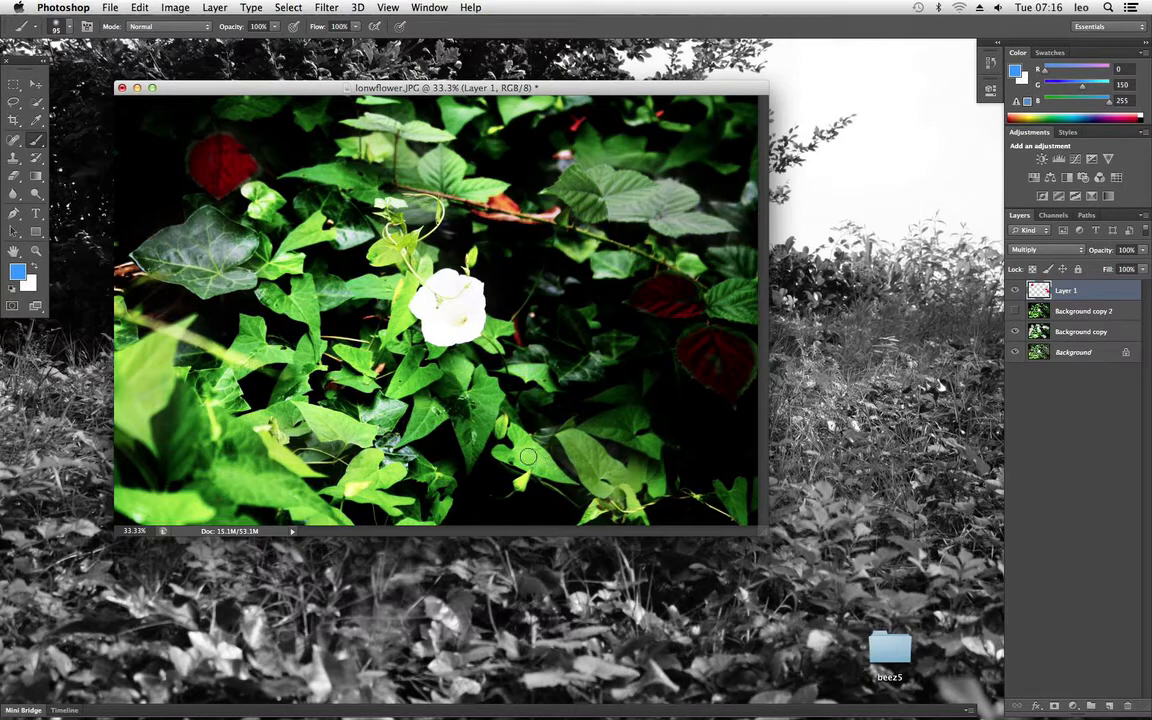
mouse_move(522, 441)
mouse_down()
mouse_move(559, 475)
mouse_move(504, 454)
mouse_up()
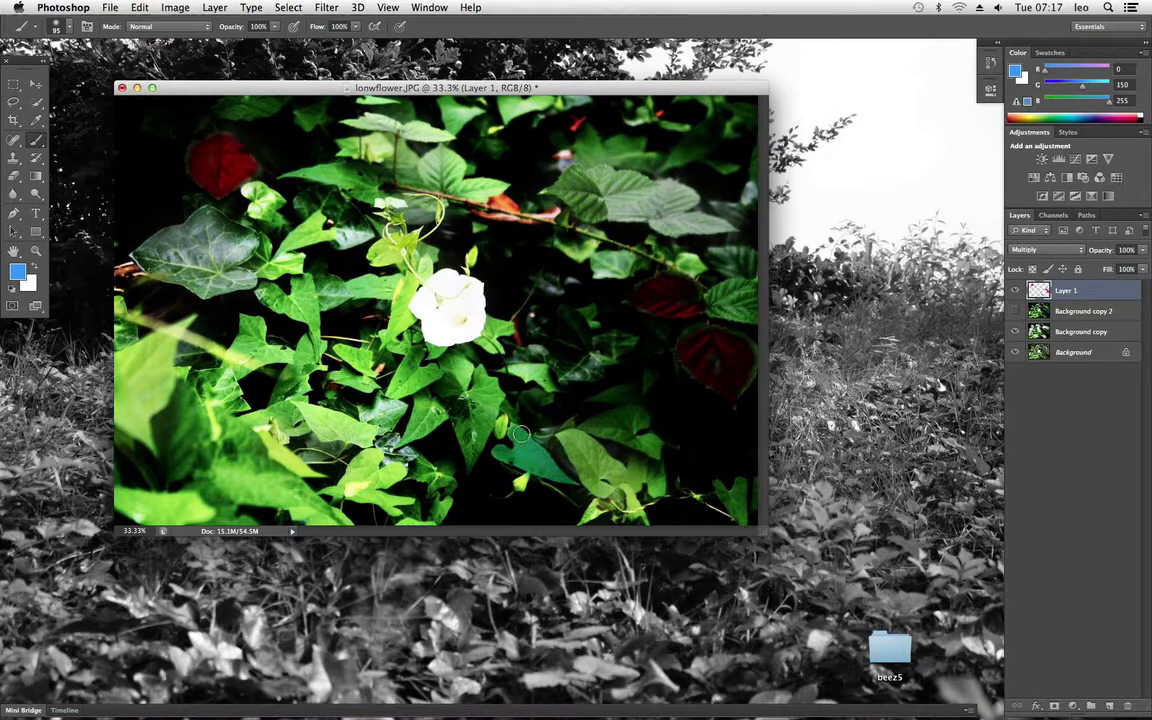
drag(521, 434, 547, 453)
mouse_move(547, 192)
mouse_down()
mouse_move(588, 205)
mouse_move(574, 206)
mouse_move(594, 213)
mouse_move(575, 181)
mouse_up()
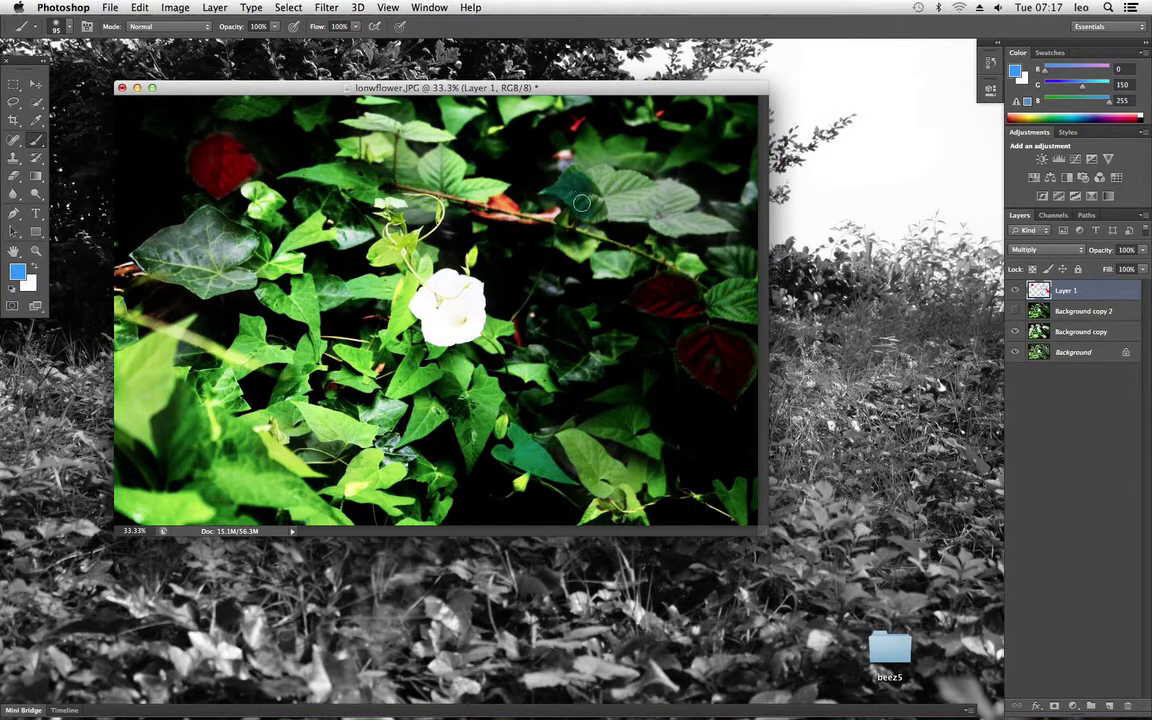
Step: Try painting the white flower blue and undo the stroke
mouse_move(442, 292)
mouse_down()
mouse_move(445, 301)
mouse_move(452, 290)
mouse_move(445, 300)
mouse_up()
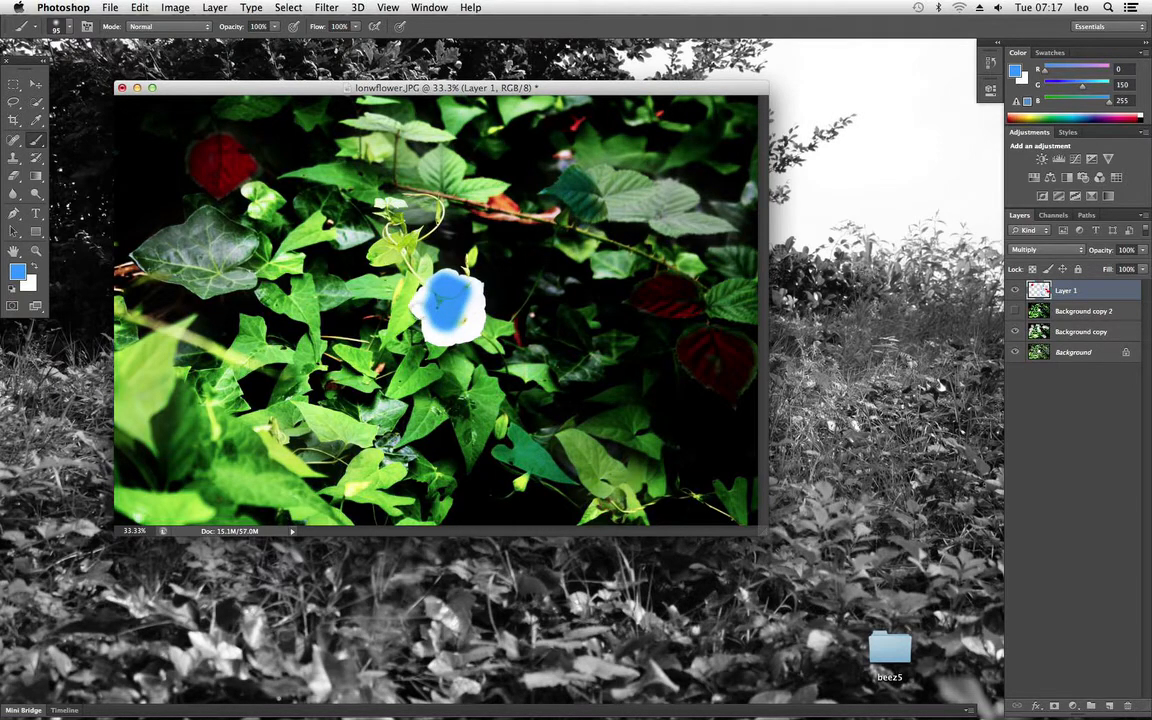
click(216, 6)
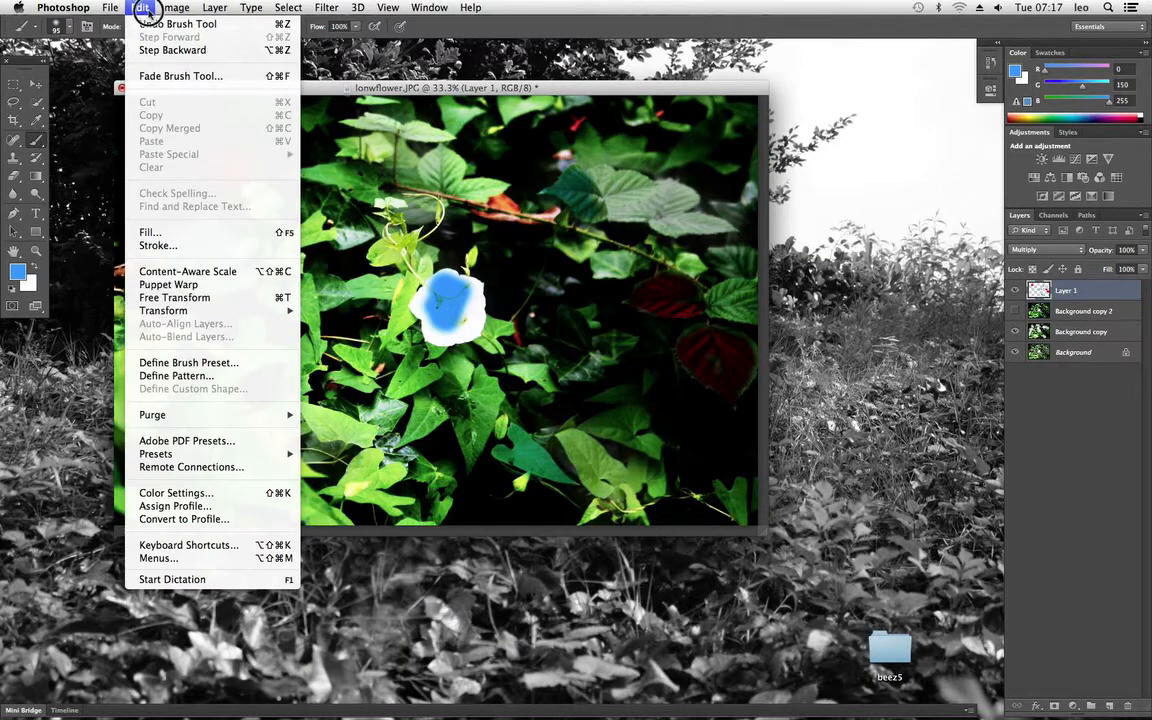
click(150, 24)
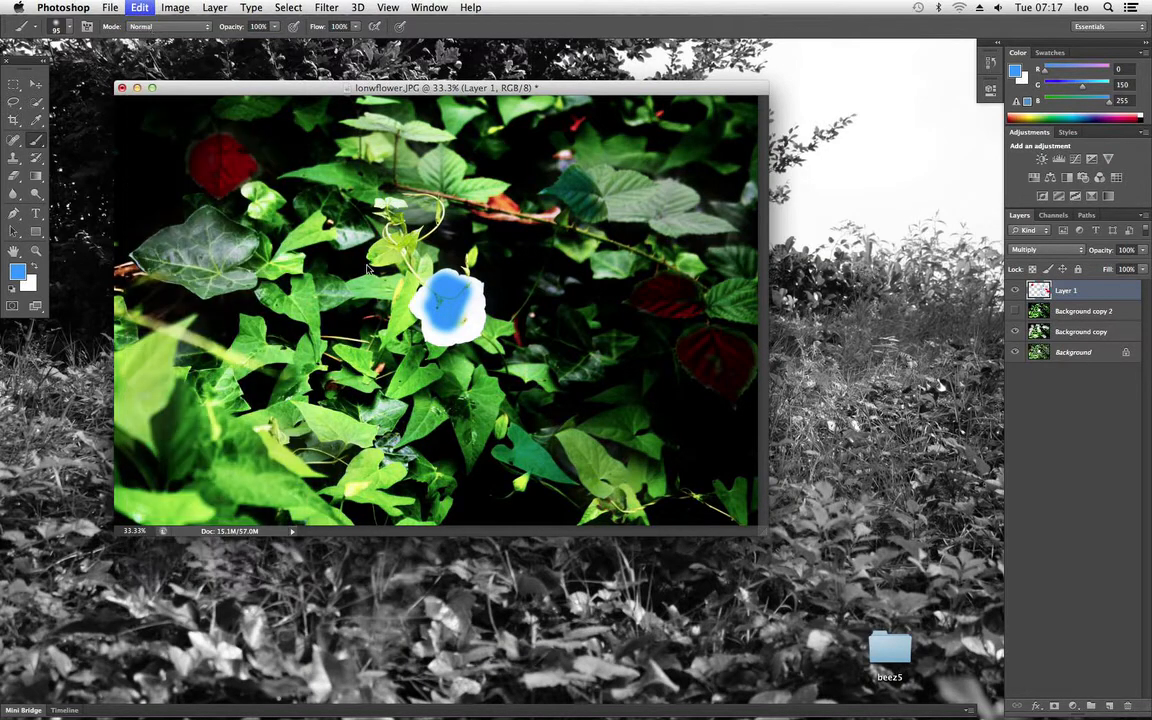
key(super+alt+z)
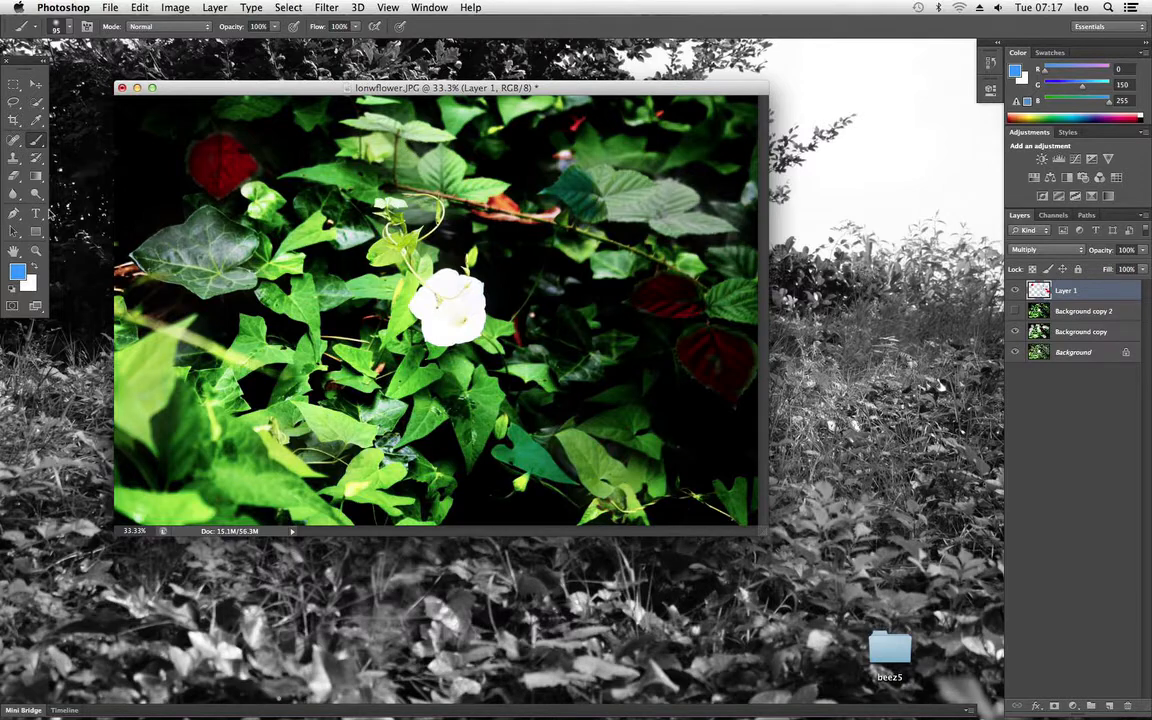
Step: Compare the photo with and without the painted leaves by hiding and showing Layer 1
click(17, 270)
click(699, 258)
click(1016, 291)
click(1016, 291)
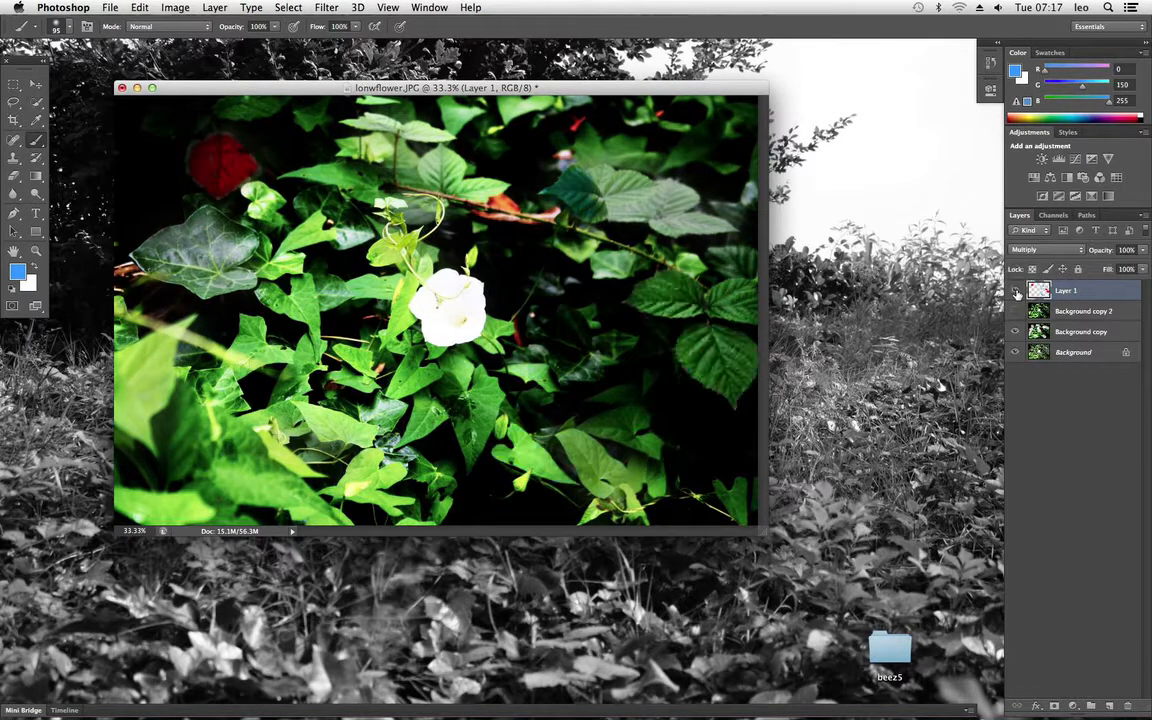
click(1016, 291)
click(1016, 291)
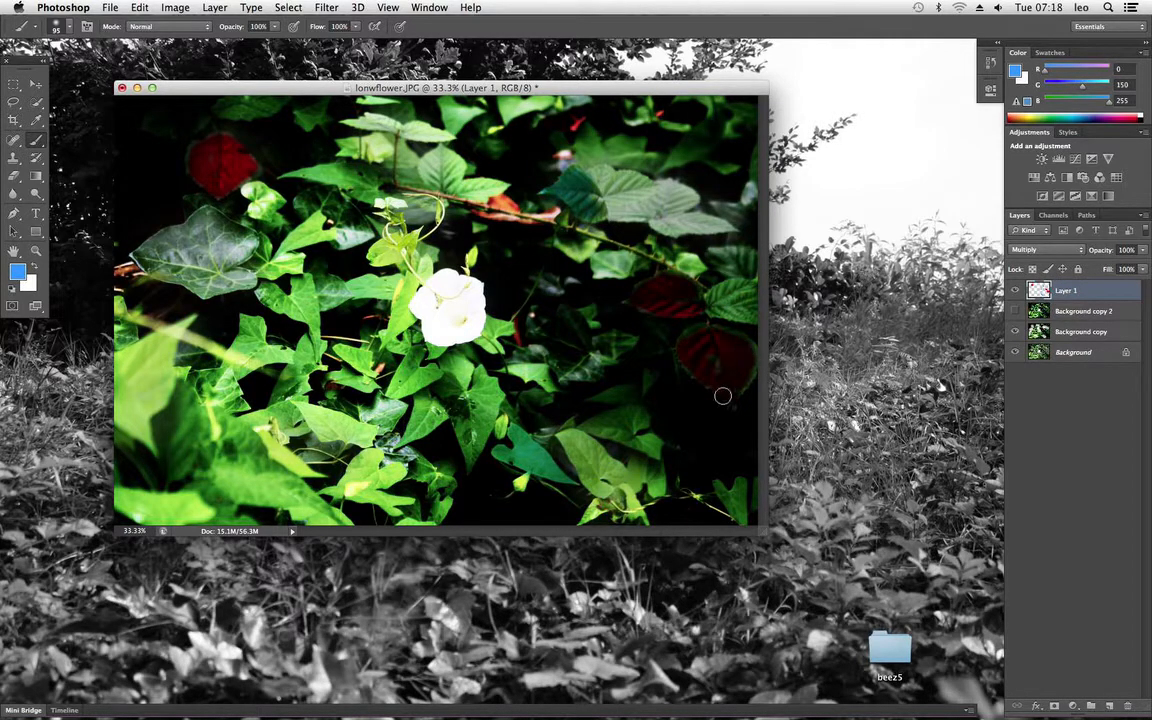
Step: Change the foreground colour back to red (ff0000) and touch up the lower-right and upper-left red leaves
click(20, 271)
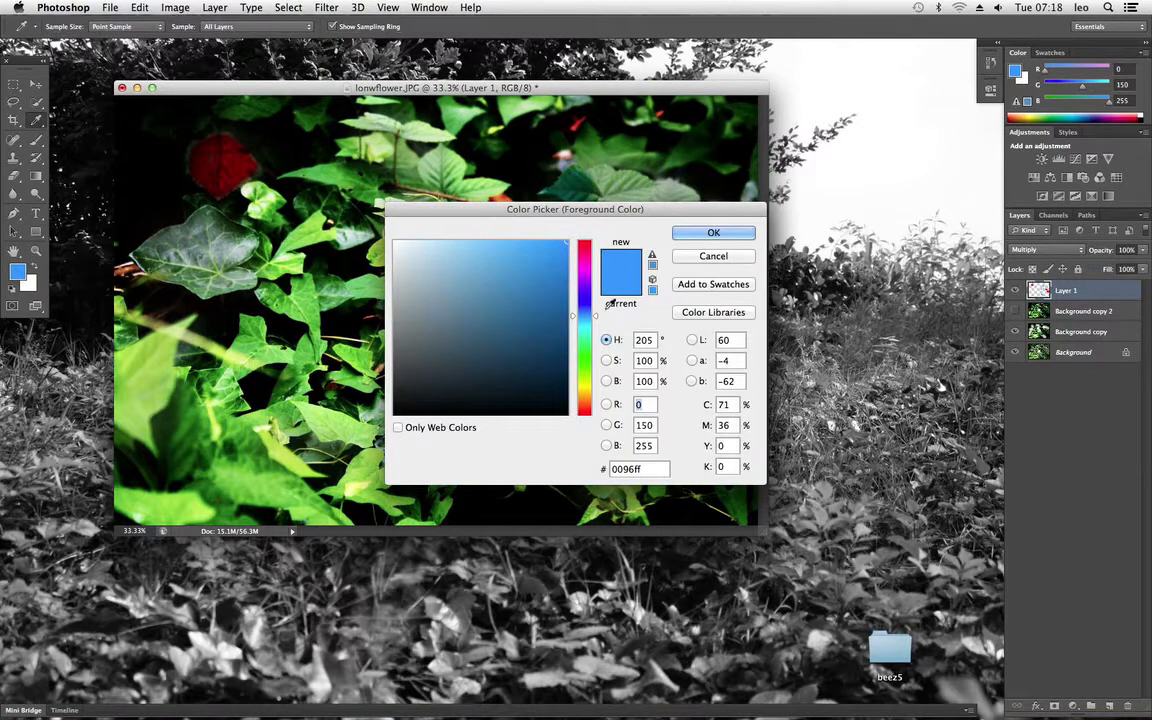
click(586, 252)
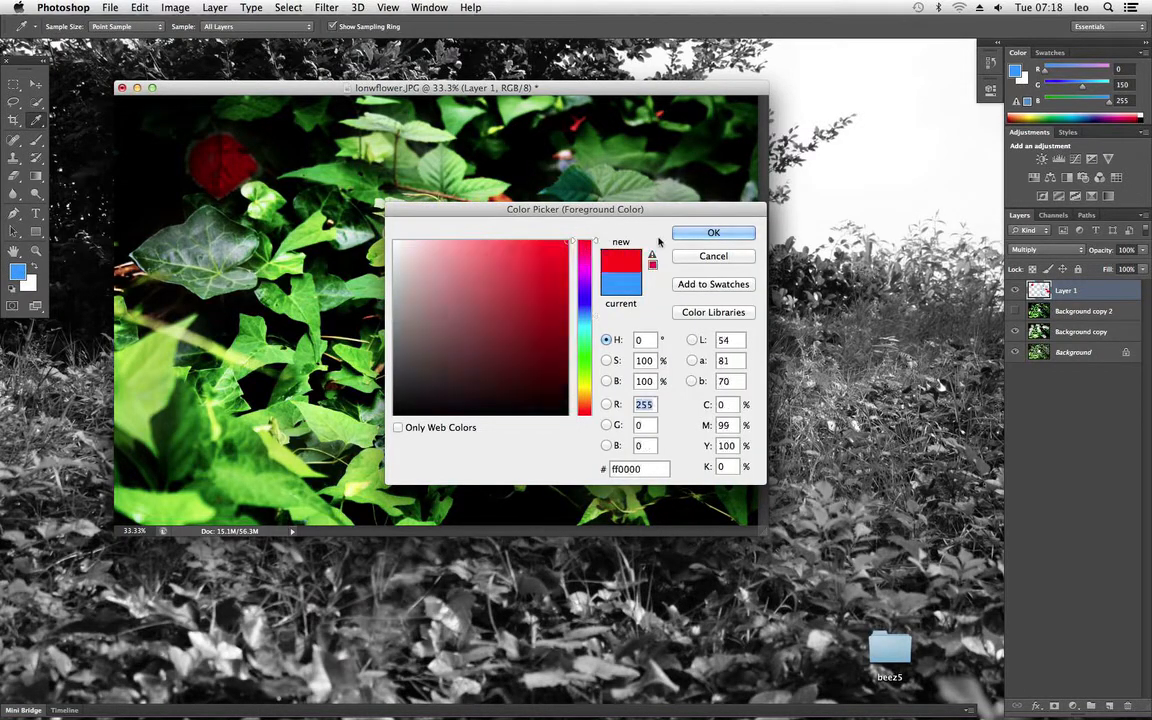
click(713, 232)
mouse_move(745, 355)
mouse_down()
mouse_move(735, 345)
mouse_move(746, 360)
mouse_move(747, 348)
mouse_move(740, 381)
mouse_move(702, 375)
mouse_move(689, 342)
mouse_move(686, 354)
mouse_move(697, 329)
mouse_move(699, 341)
mouse_up()
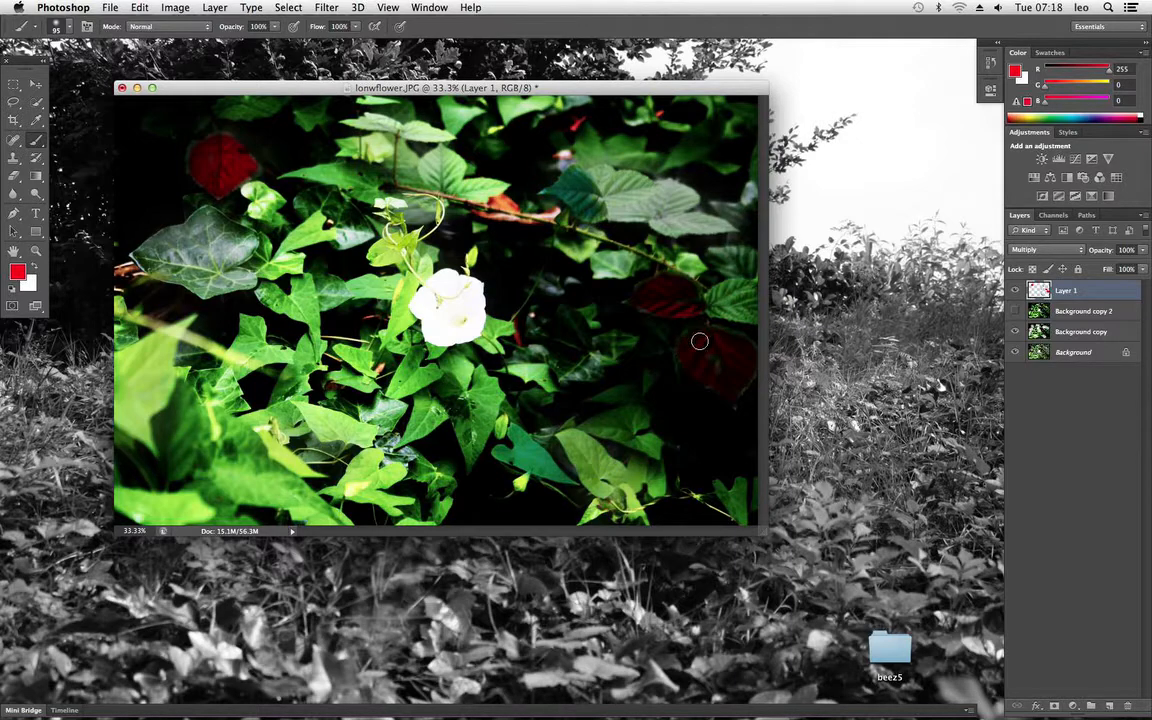
drag(748, 380, 749, 365)
mouse_move(220, 165)
mouse_down()
mouse_move(249, 159)
mouse_move(252, 170)
mouse_move(212, 180)
mouse_move(202, 157)
mouse_move(221, 180)
mouse_up()
click(110, 8)
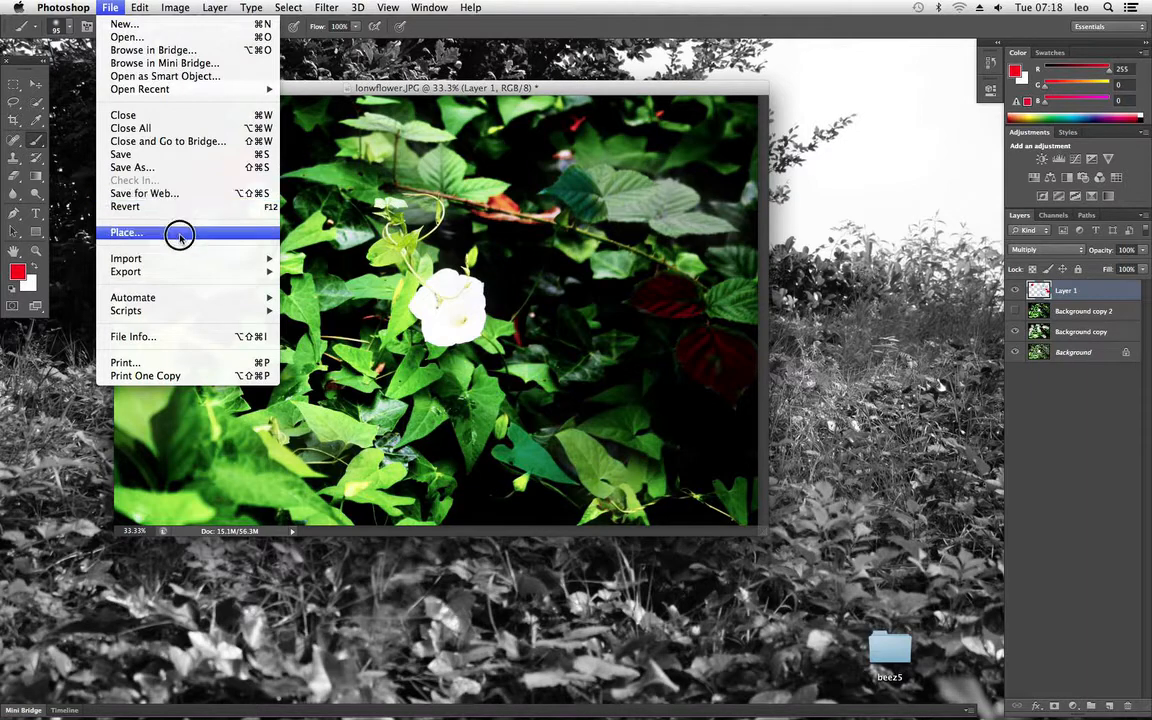
click(403, 212)
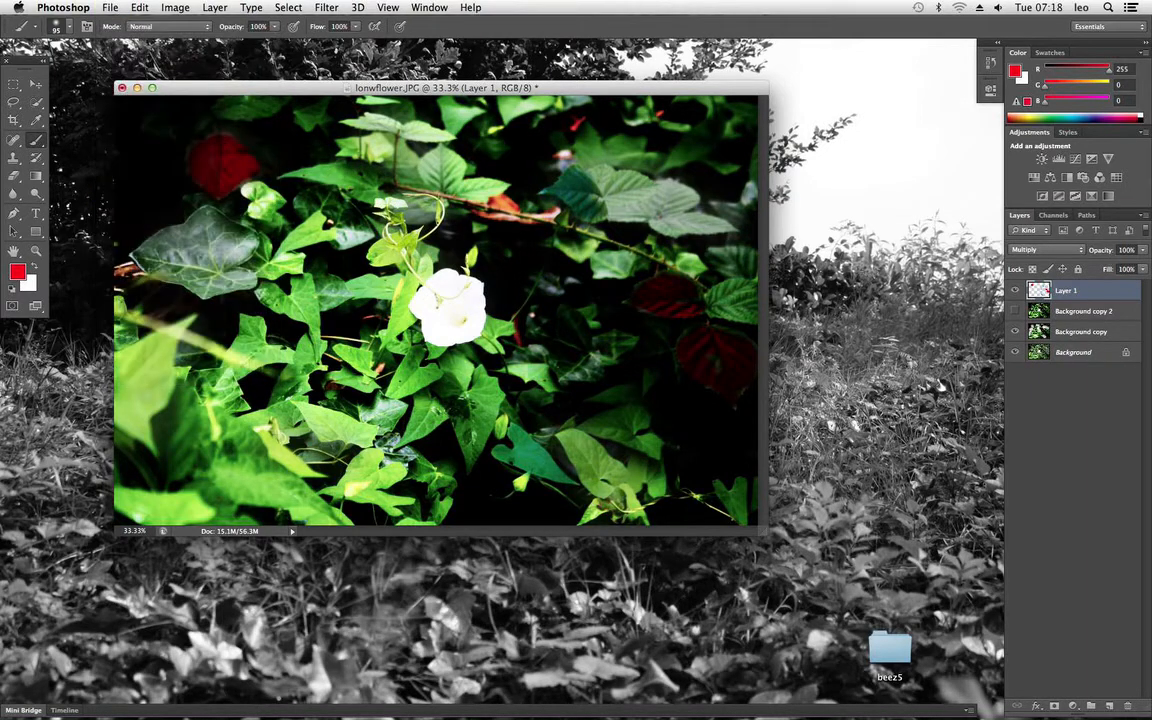